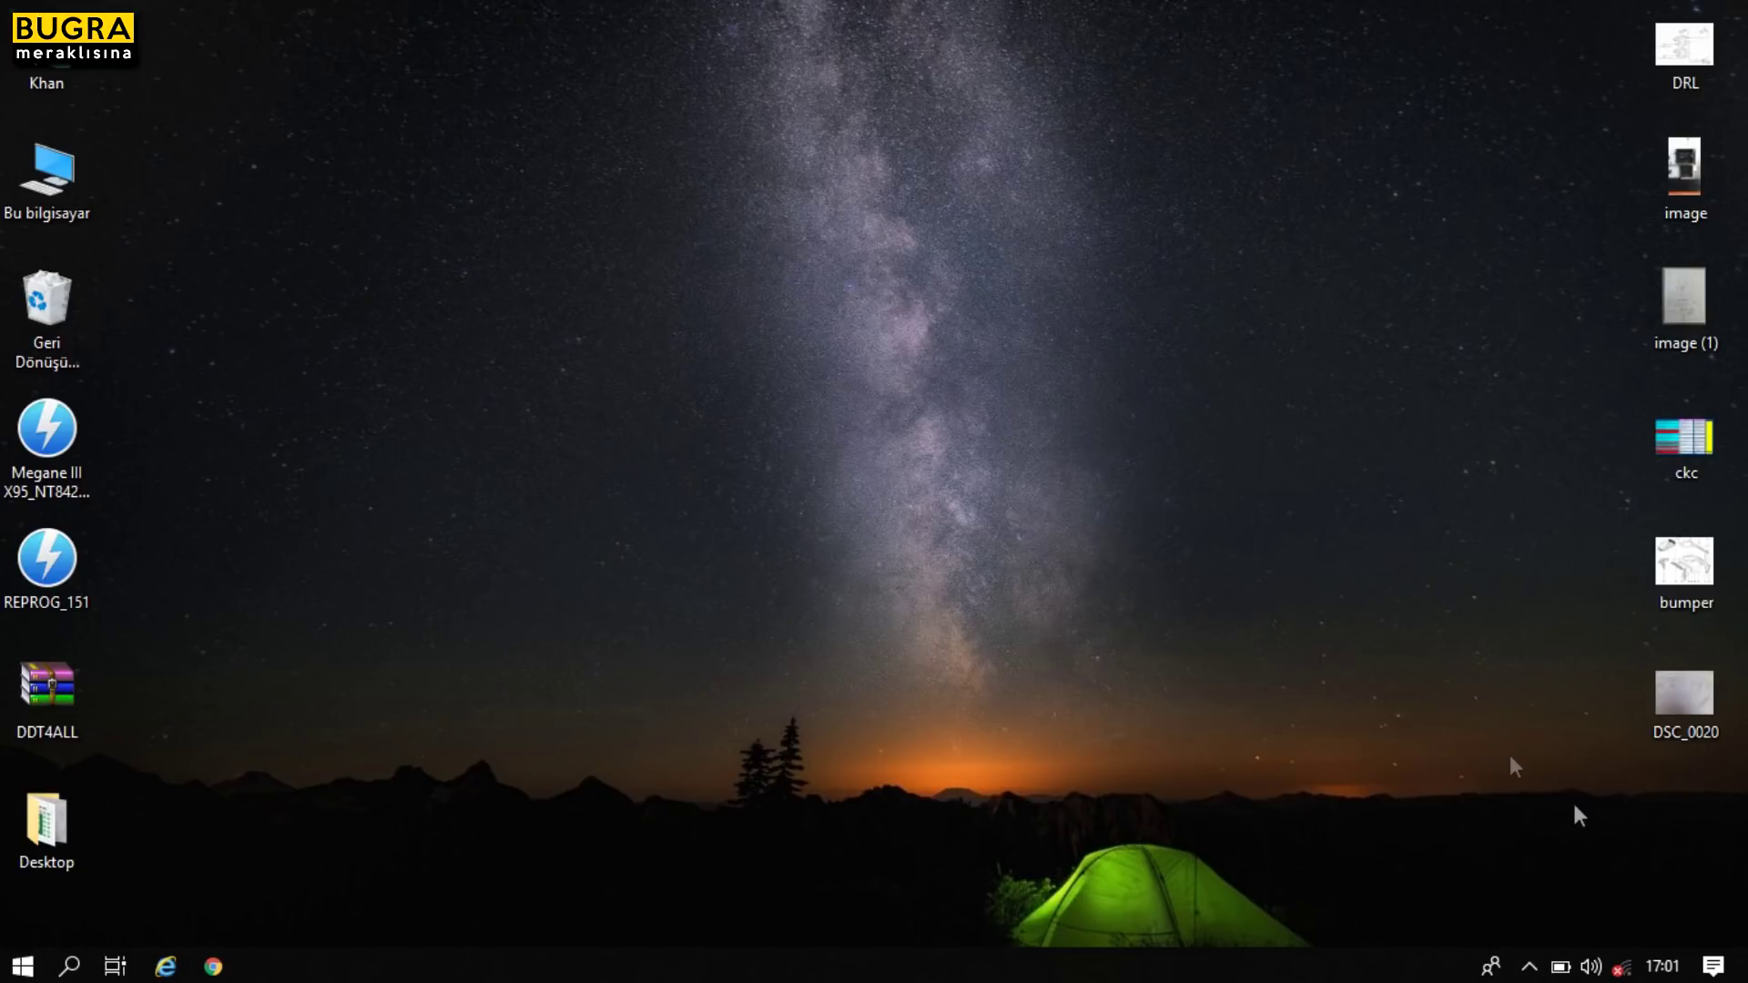
Step: Launch ddt4all from the installed programs
click(23, 966)
scroll(406, 755, down, 5)
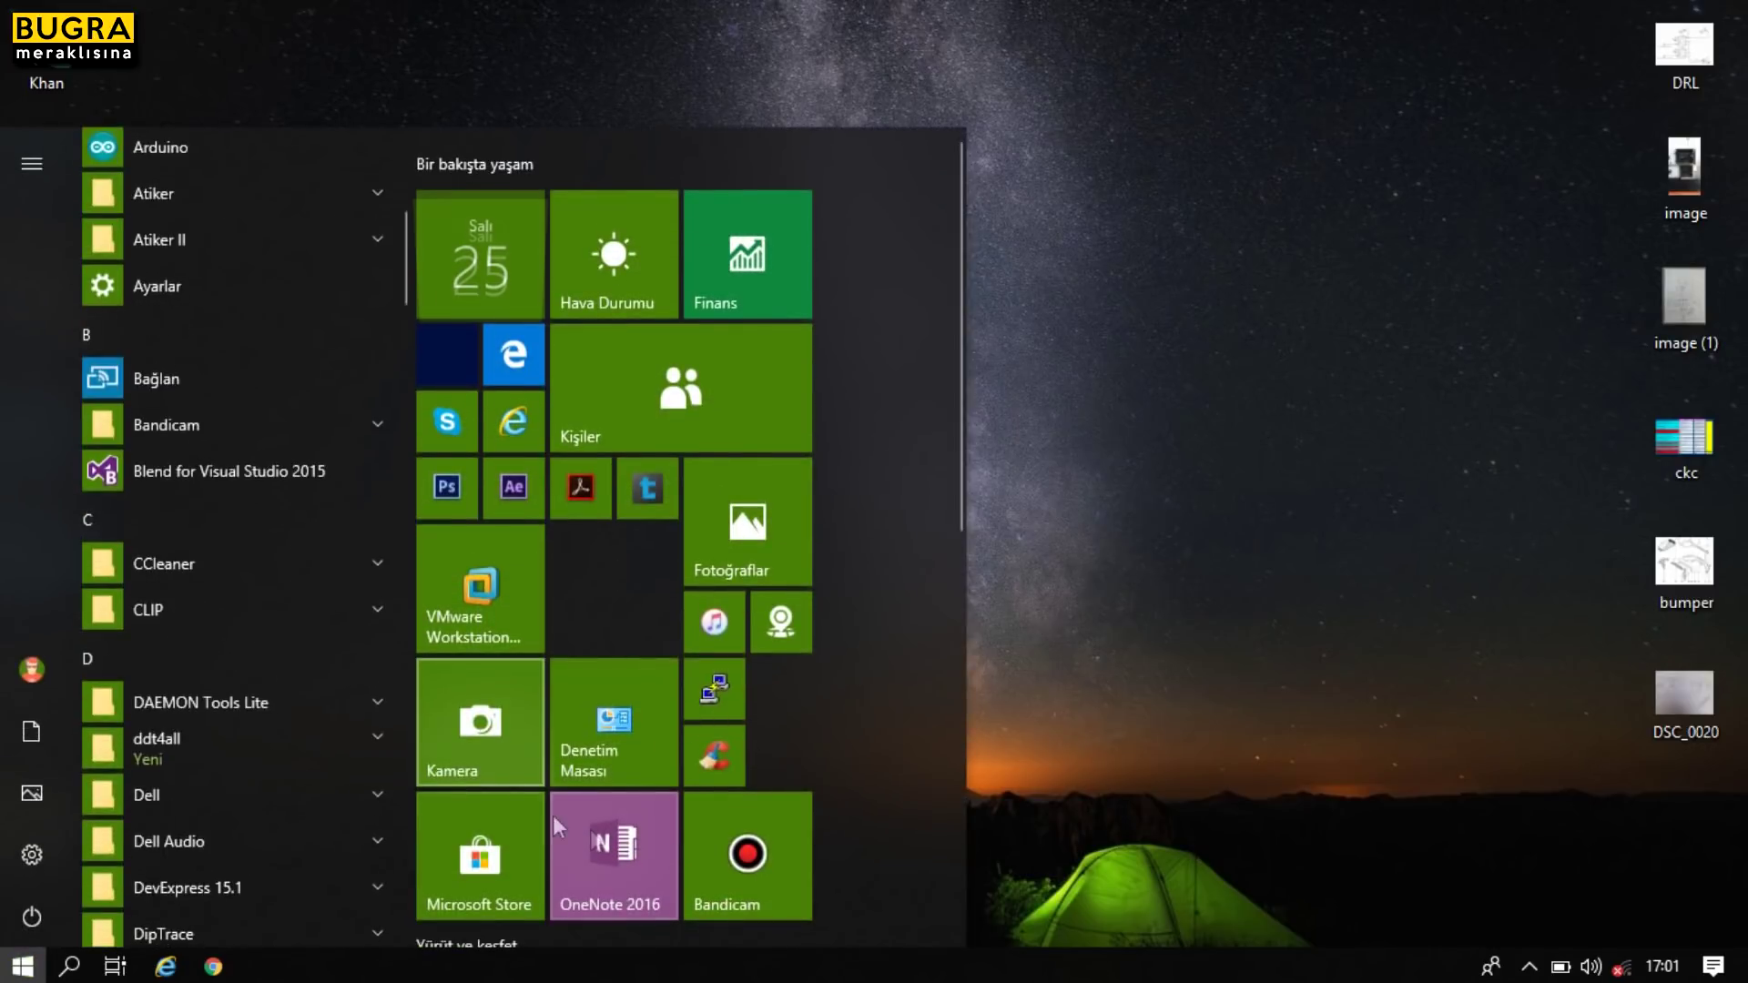
scroll(582, 810, down, 5)
click(777, 883)
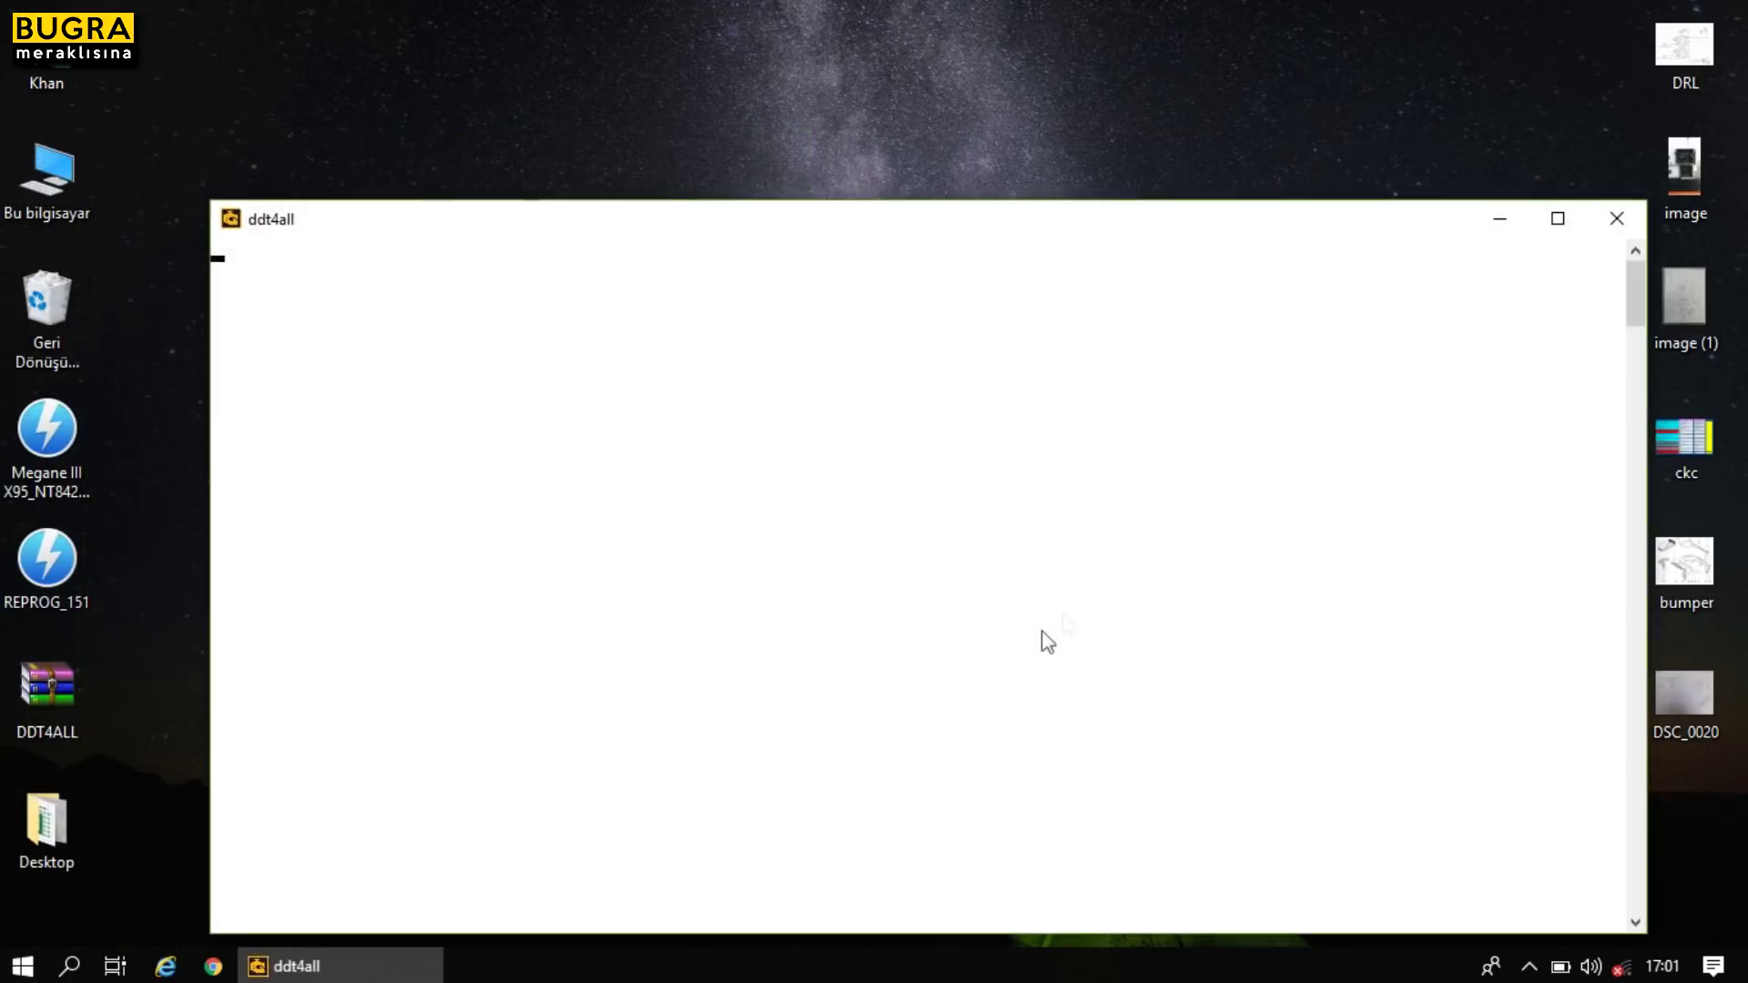
Step: Set up the ELM adapter connection and start DDT4All in connected mode
click(901, 278)
click(926, 535)
click(965, 573)
click(919, 593)
click(710, 637)
click(763, 740)
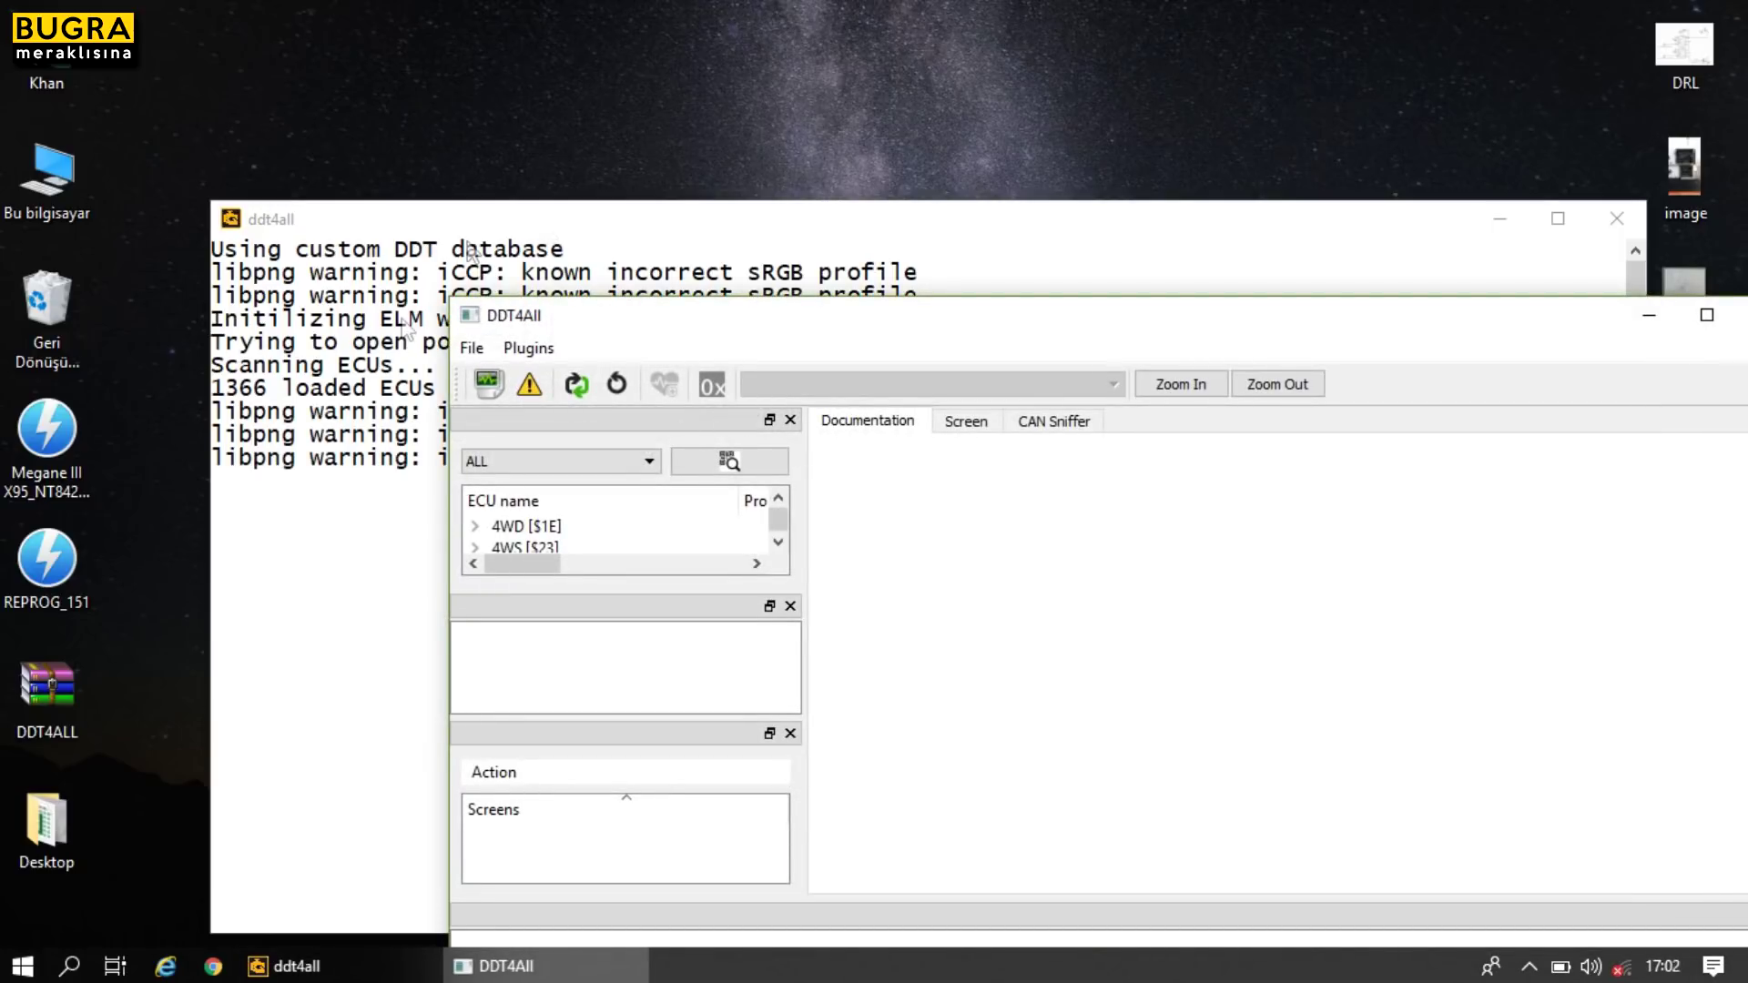
Step: Maximize the main window and scan the vehicle for its ECUs
double_click(844, 317)
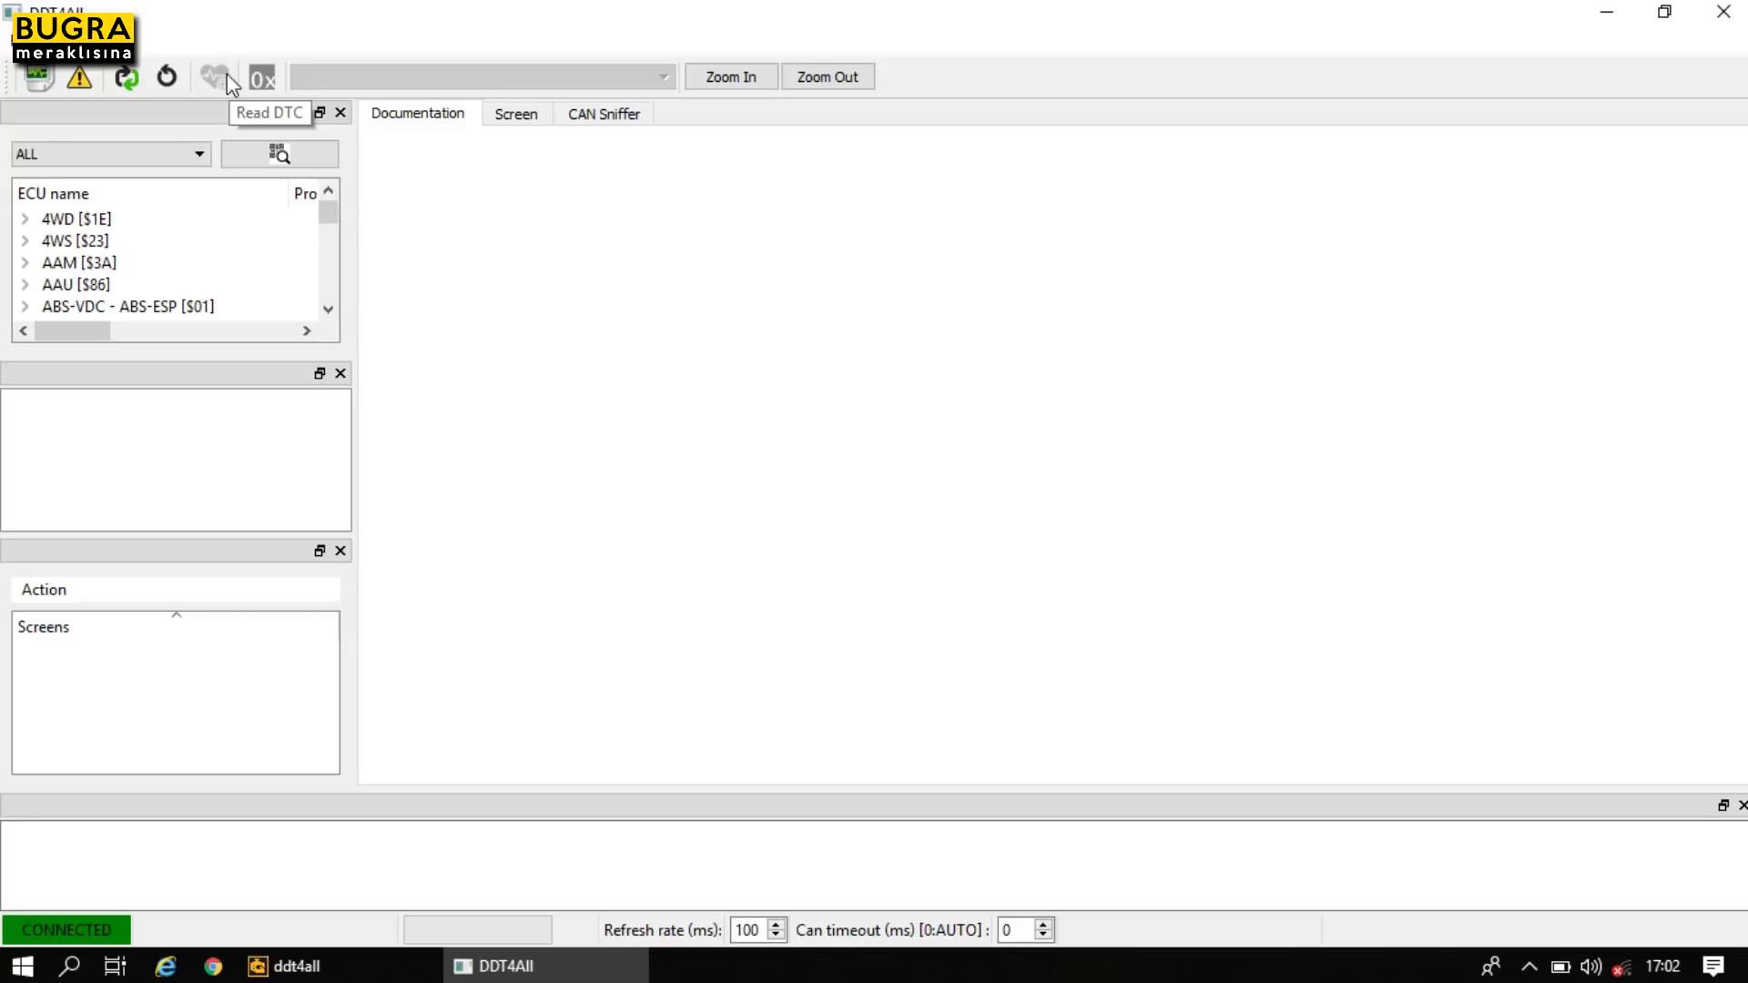
click(264, 151)
click(875, 491)
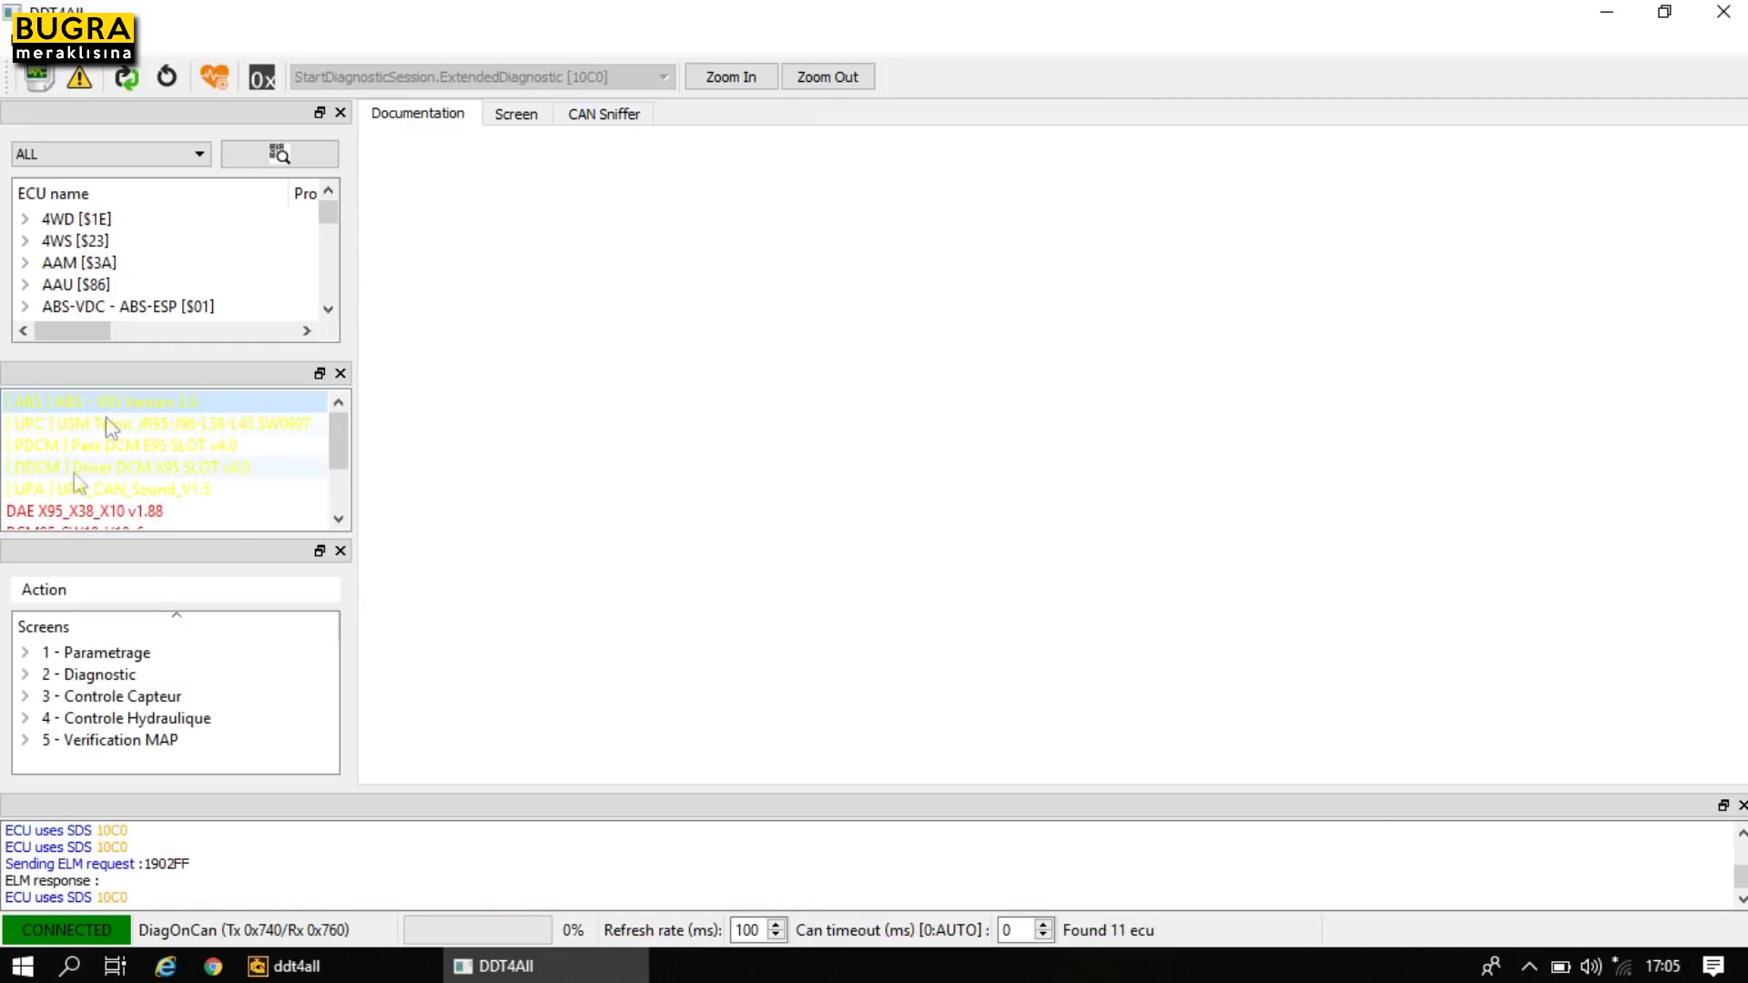
Step: Read the fault codes of the Pass DCM E95 SLOT v4.0 ECU and dismiss the result
mouse_move(346, 450)
mouse_down()
mouse_move(340, 516)
mouse_move(357, 419)
mouse_up()
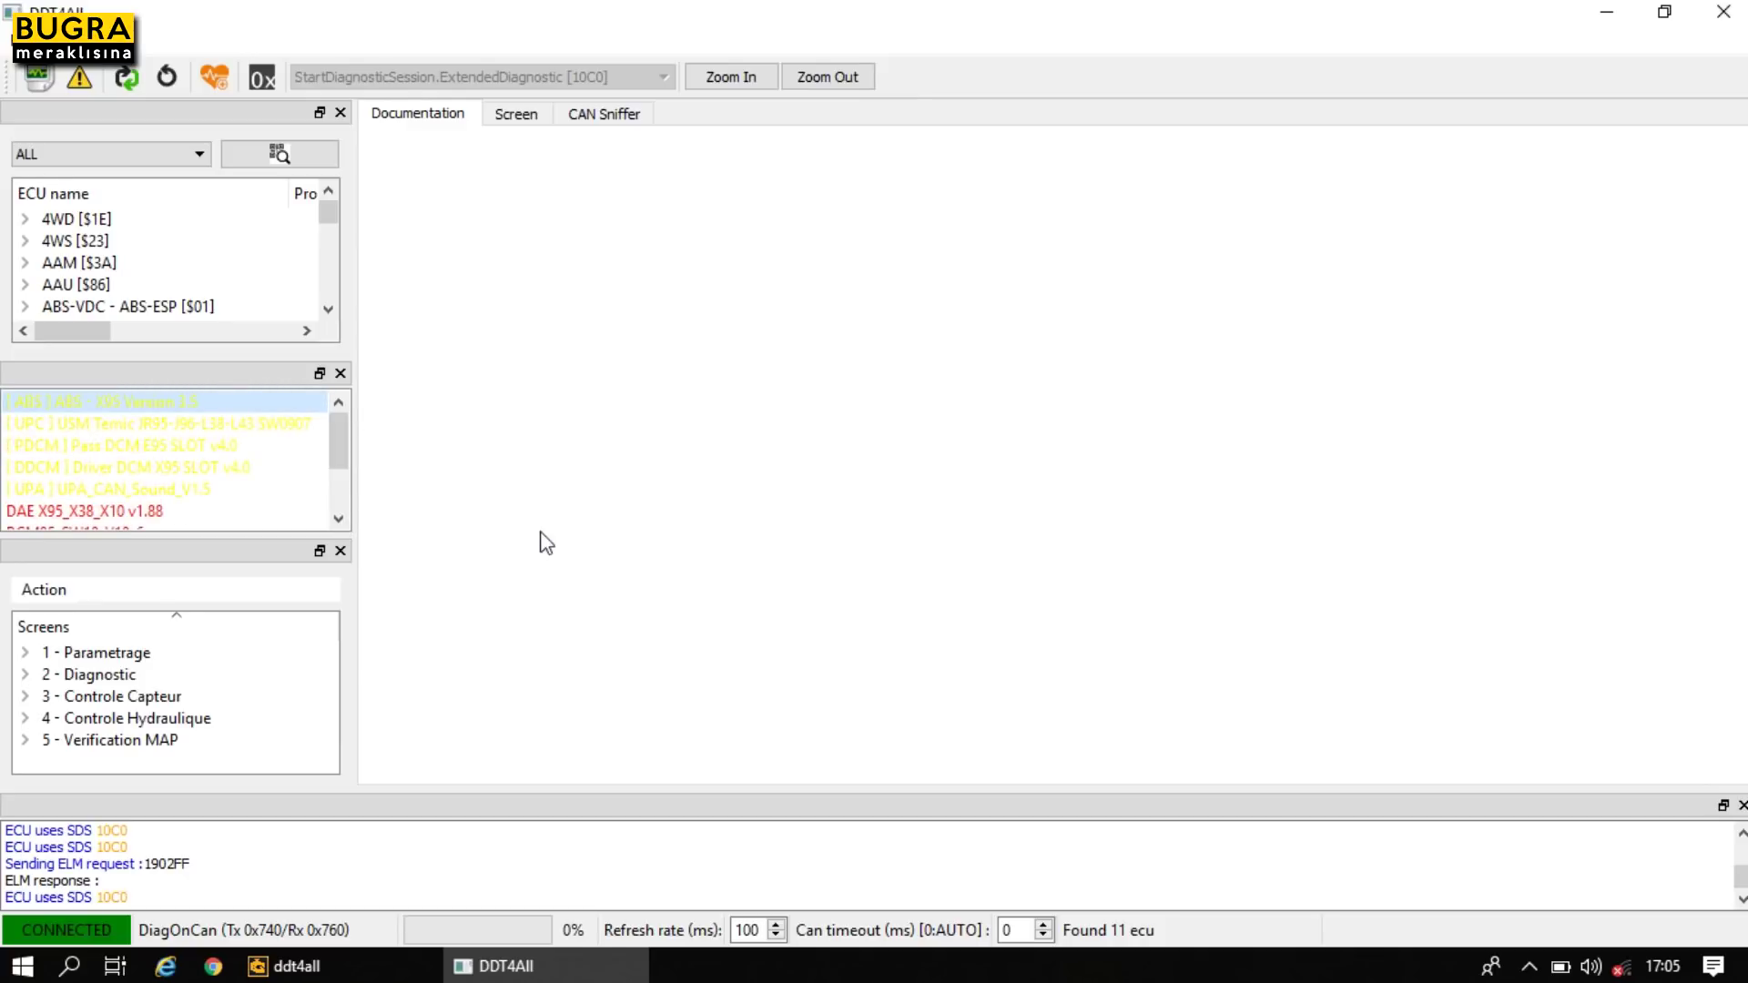
click(160, 449)
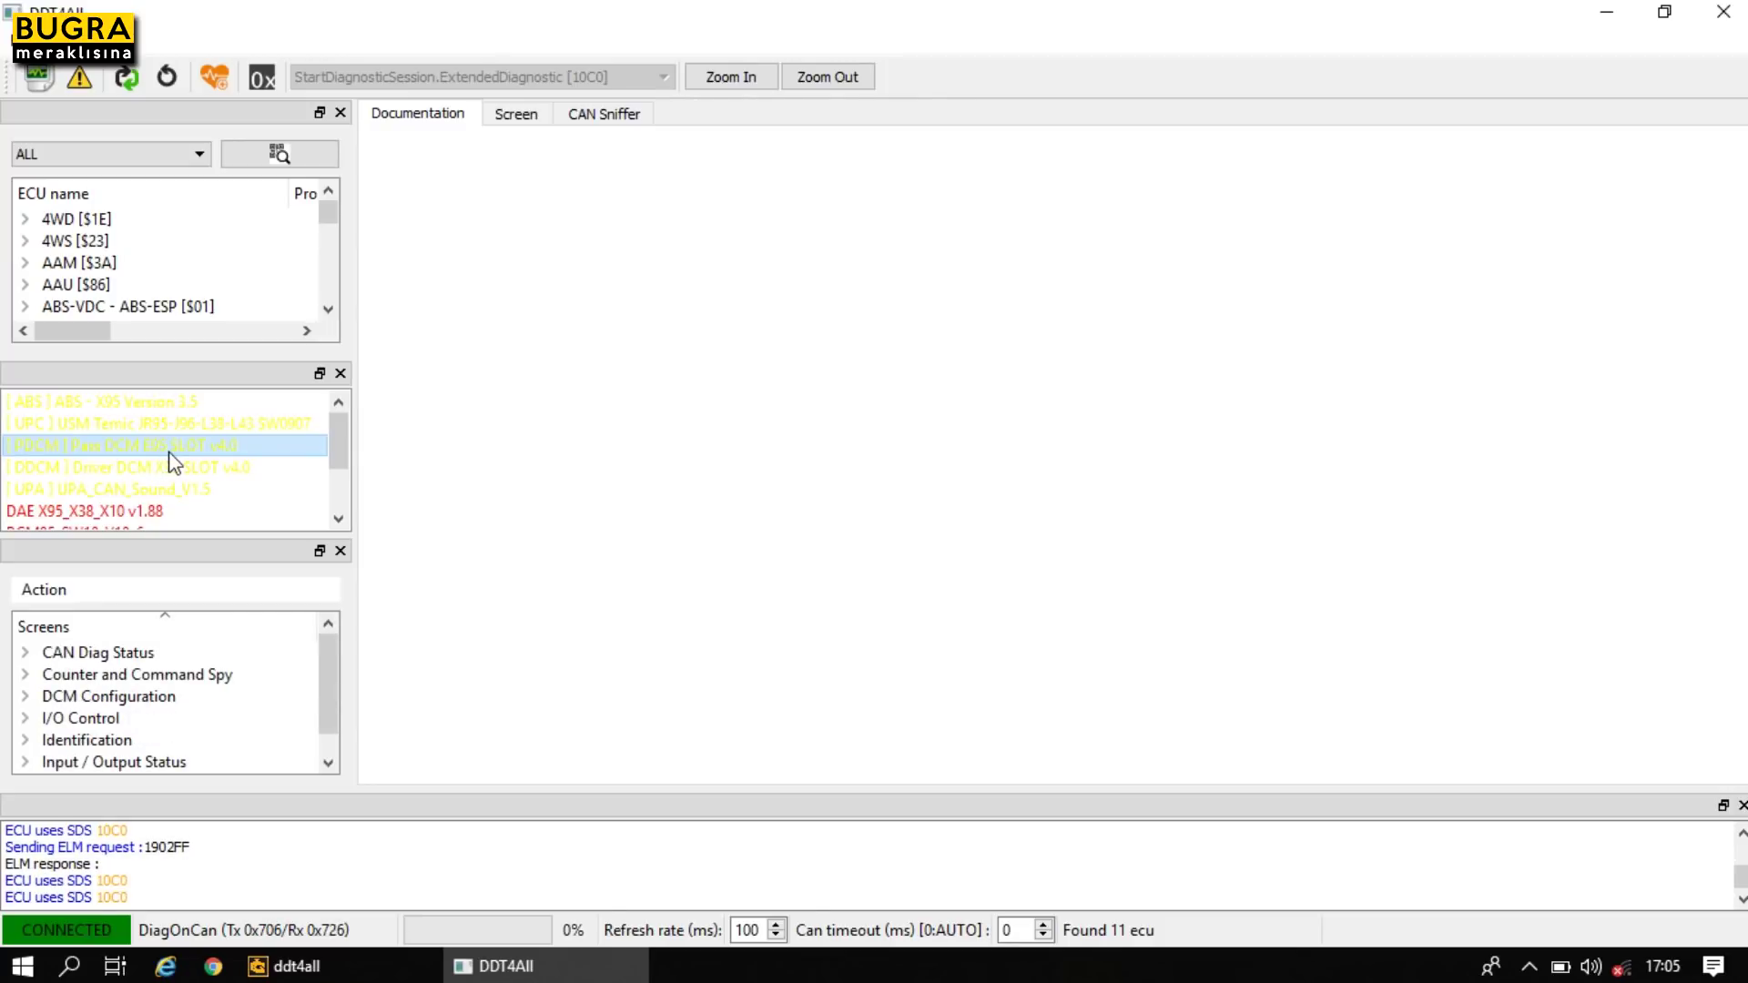
click(215, 78)
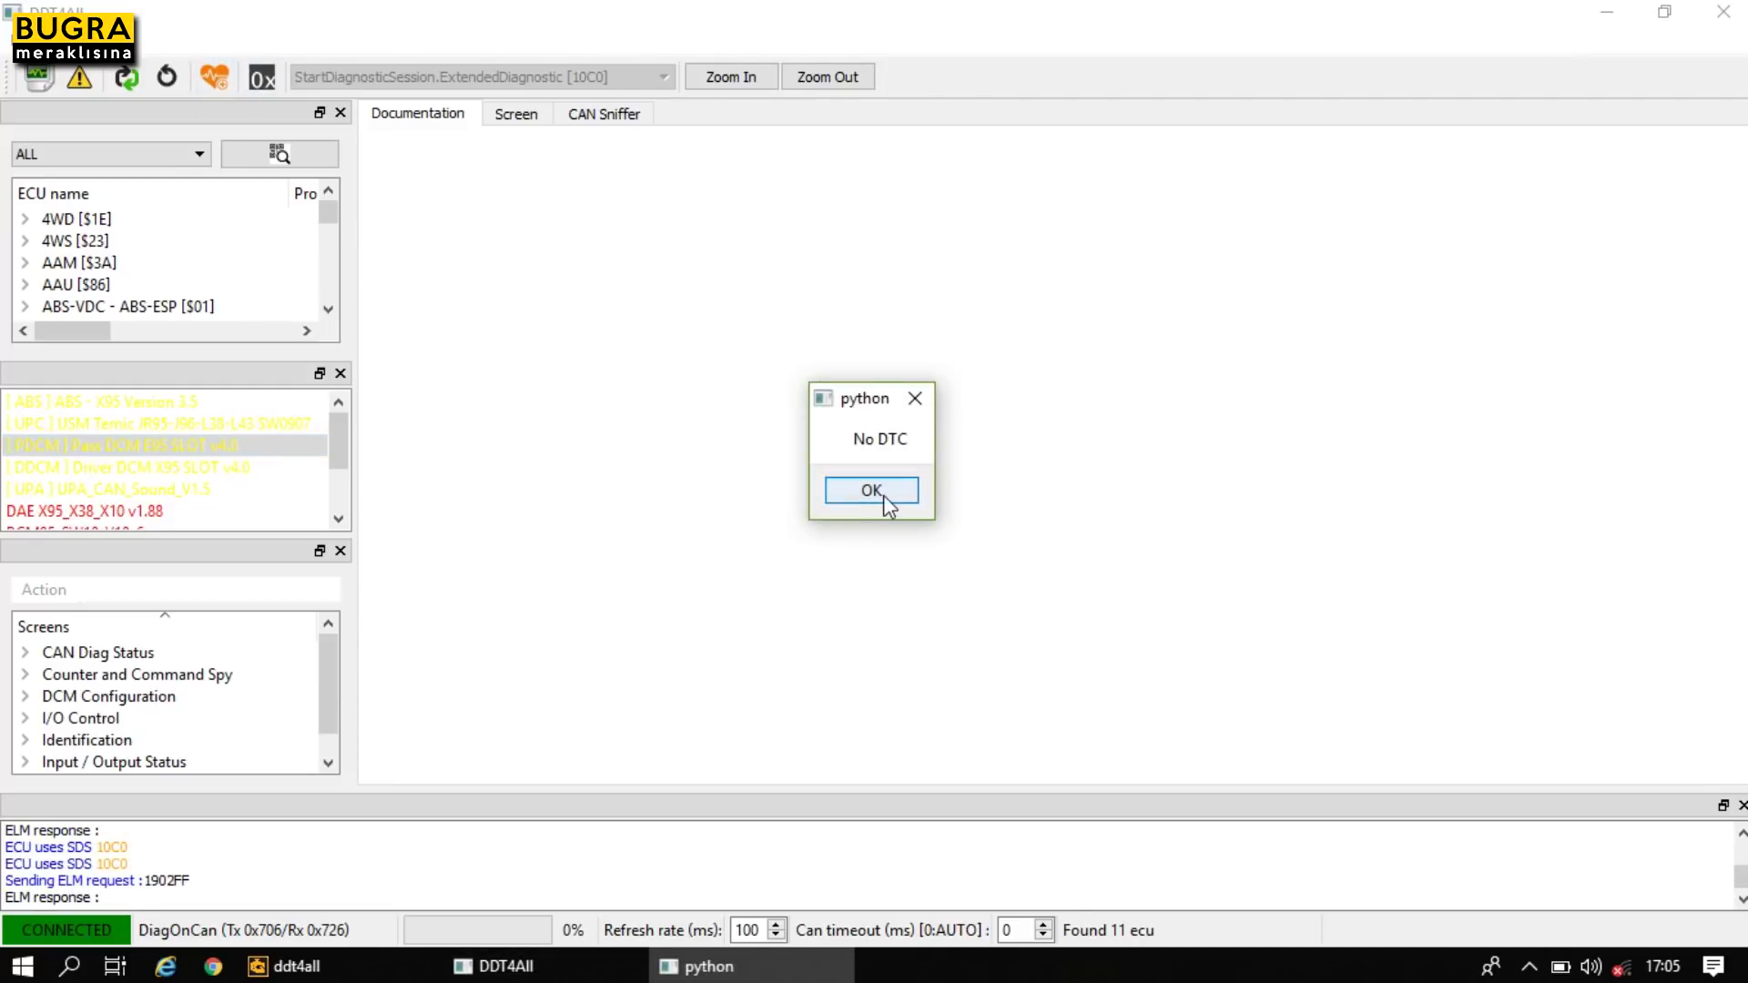
click(874, 492)
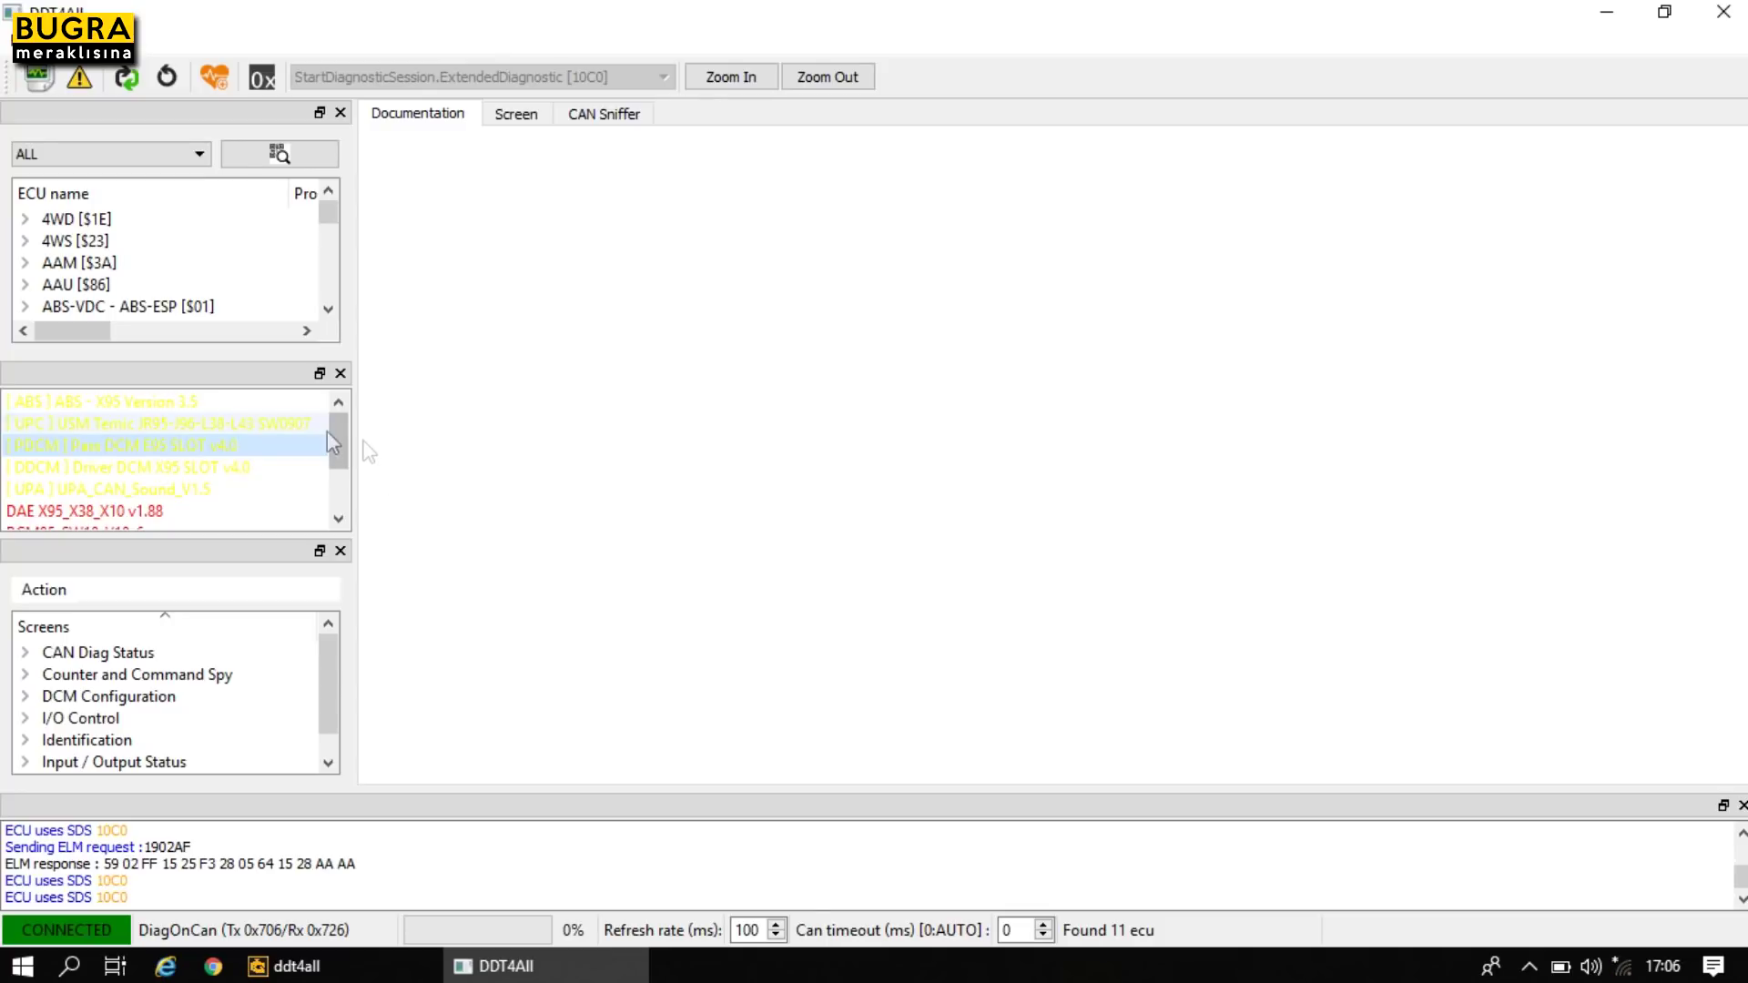
Step: Read the fault codes of the V40_29_A7_V02 ECU and look through the trouble code report
scroll(348, 508, down, 2)
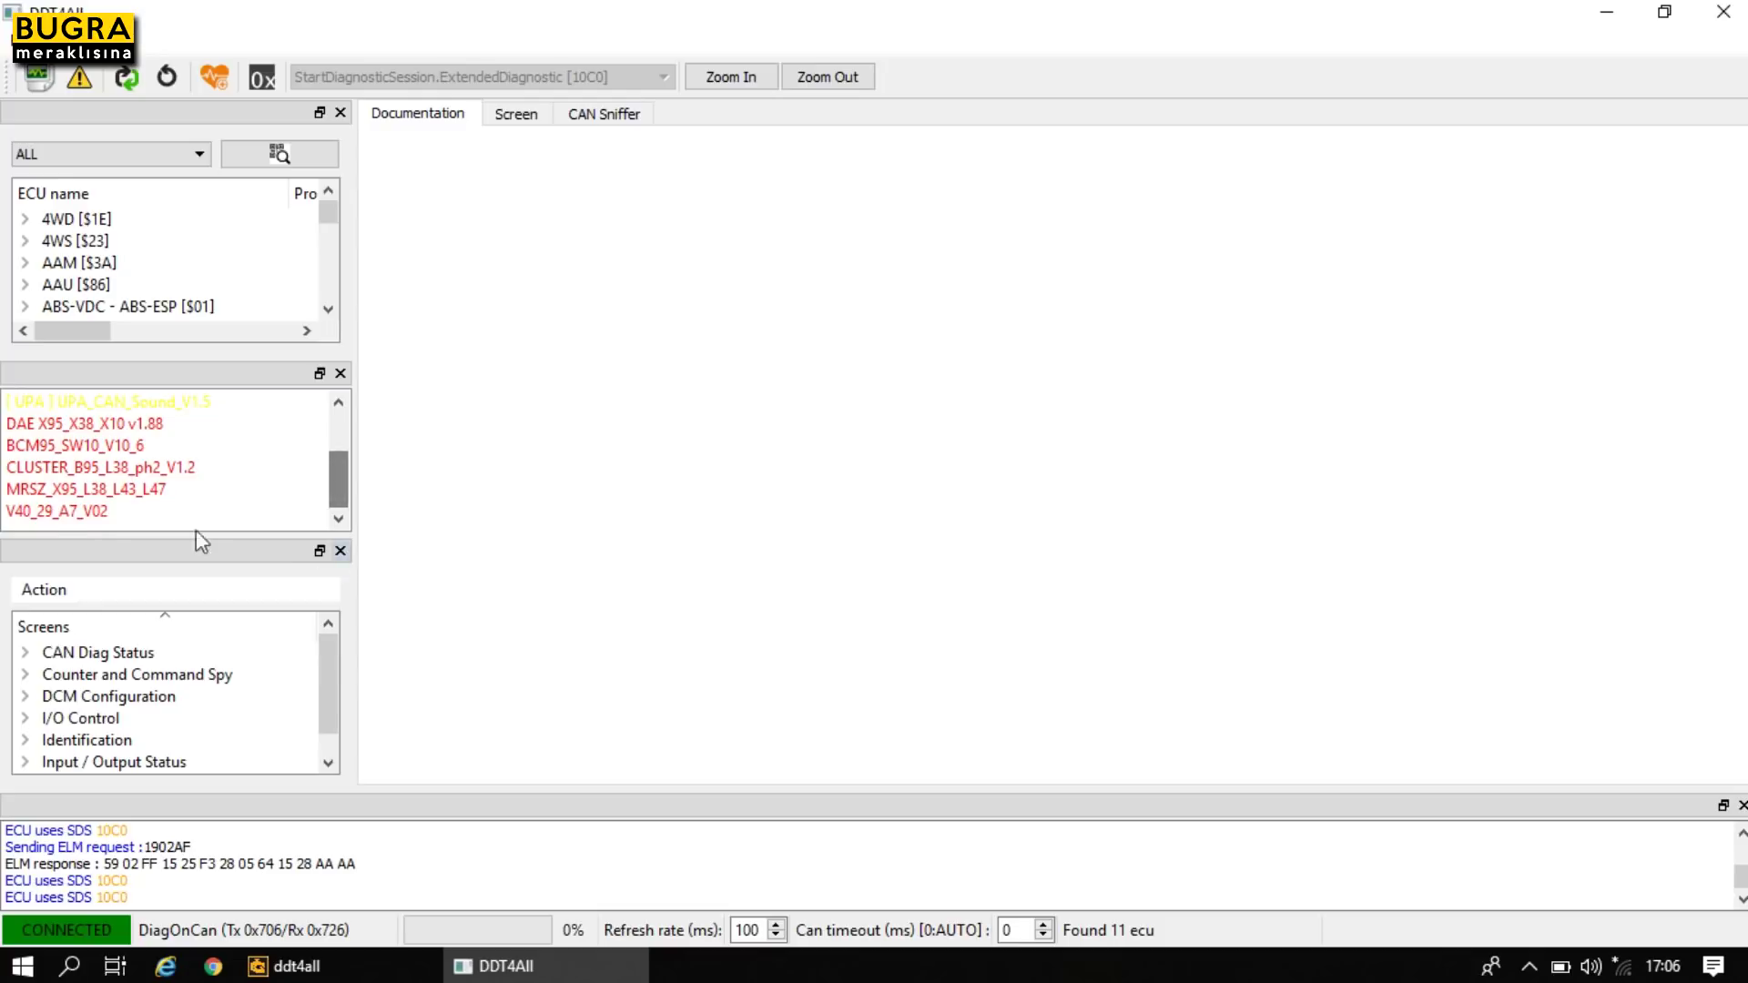
click(37, 513)
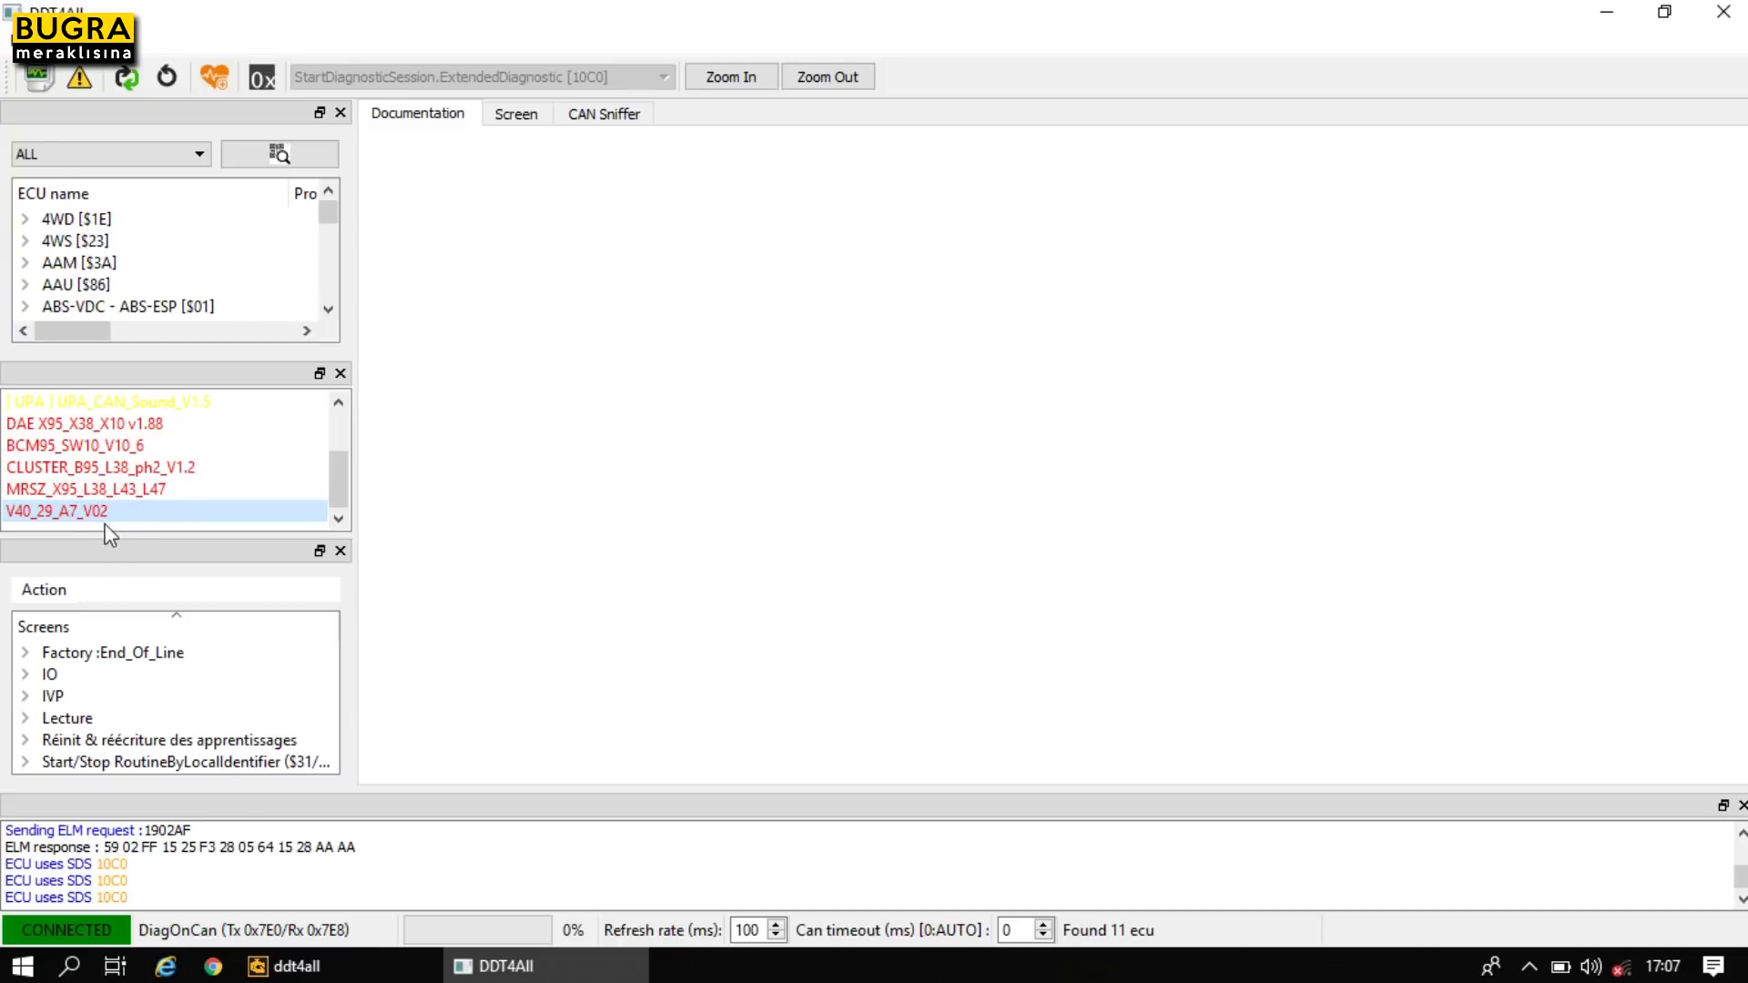
click(215, 77)
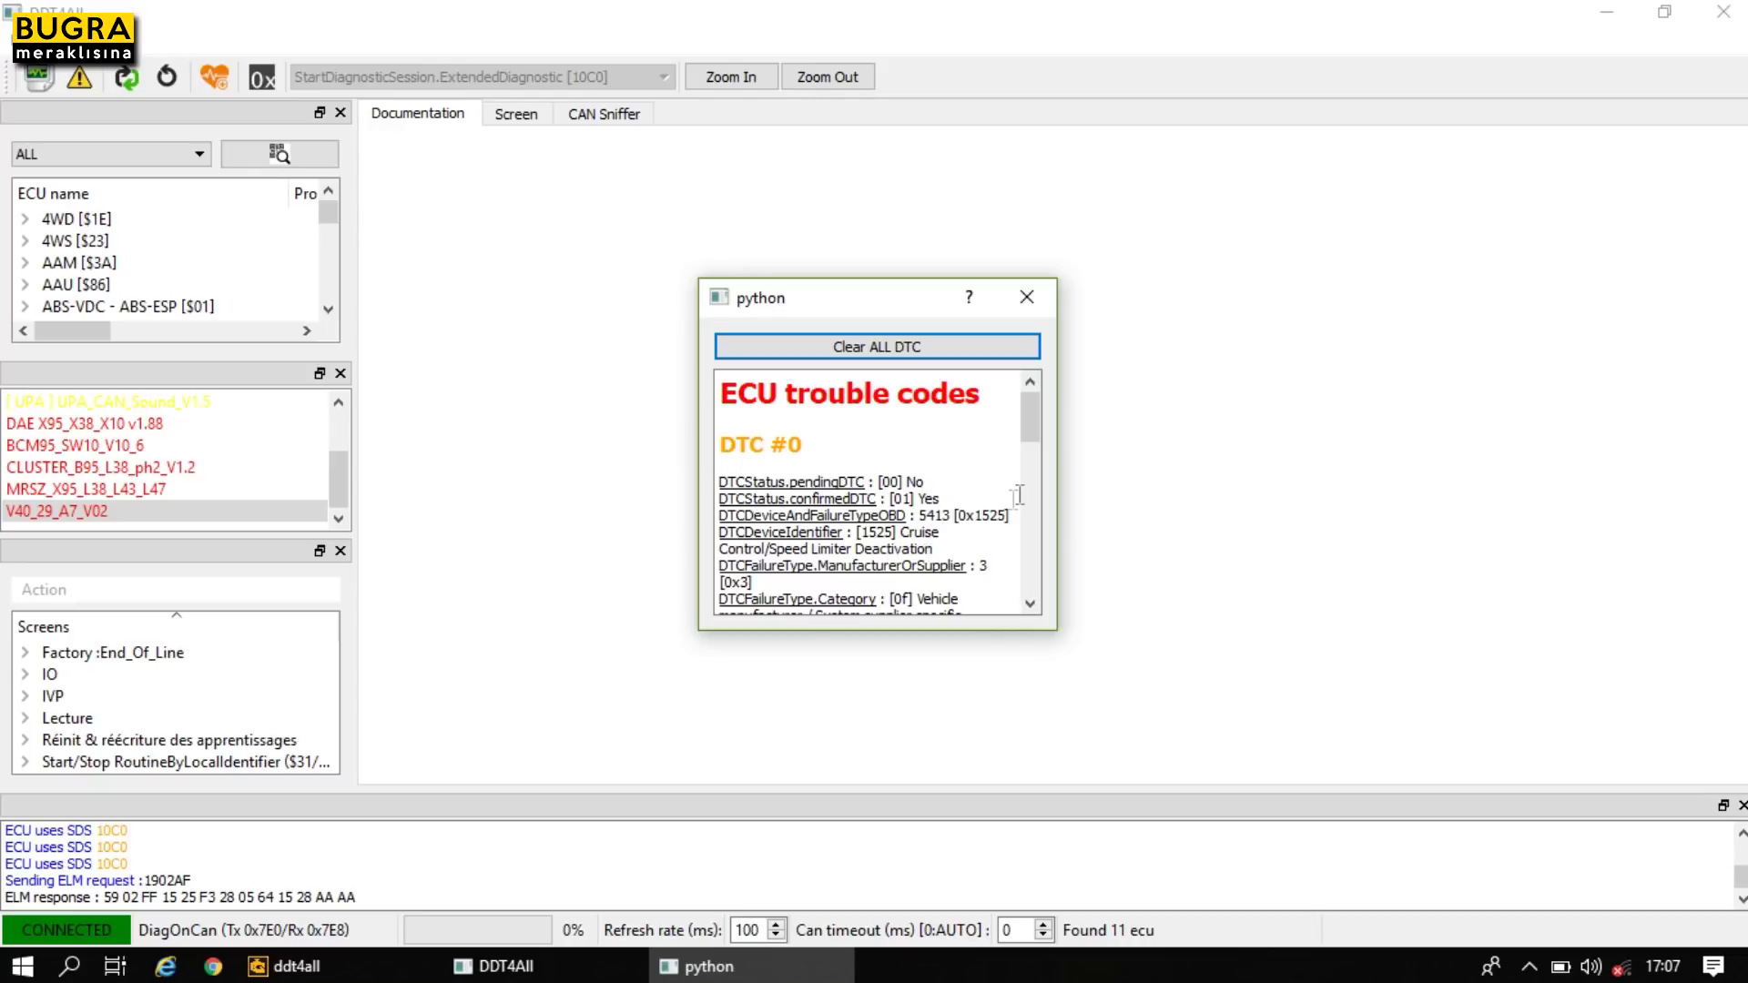
scroll(1029, 423, down, 1)
scroll(1030, 423, up, 1)
Step: Clear all fault codes stored in the V40_29_A7_V02 ECU and dismiss the result
click(892, 356)
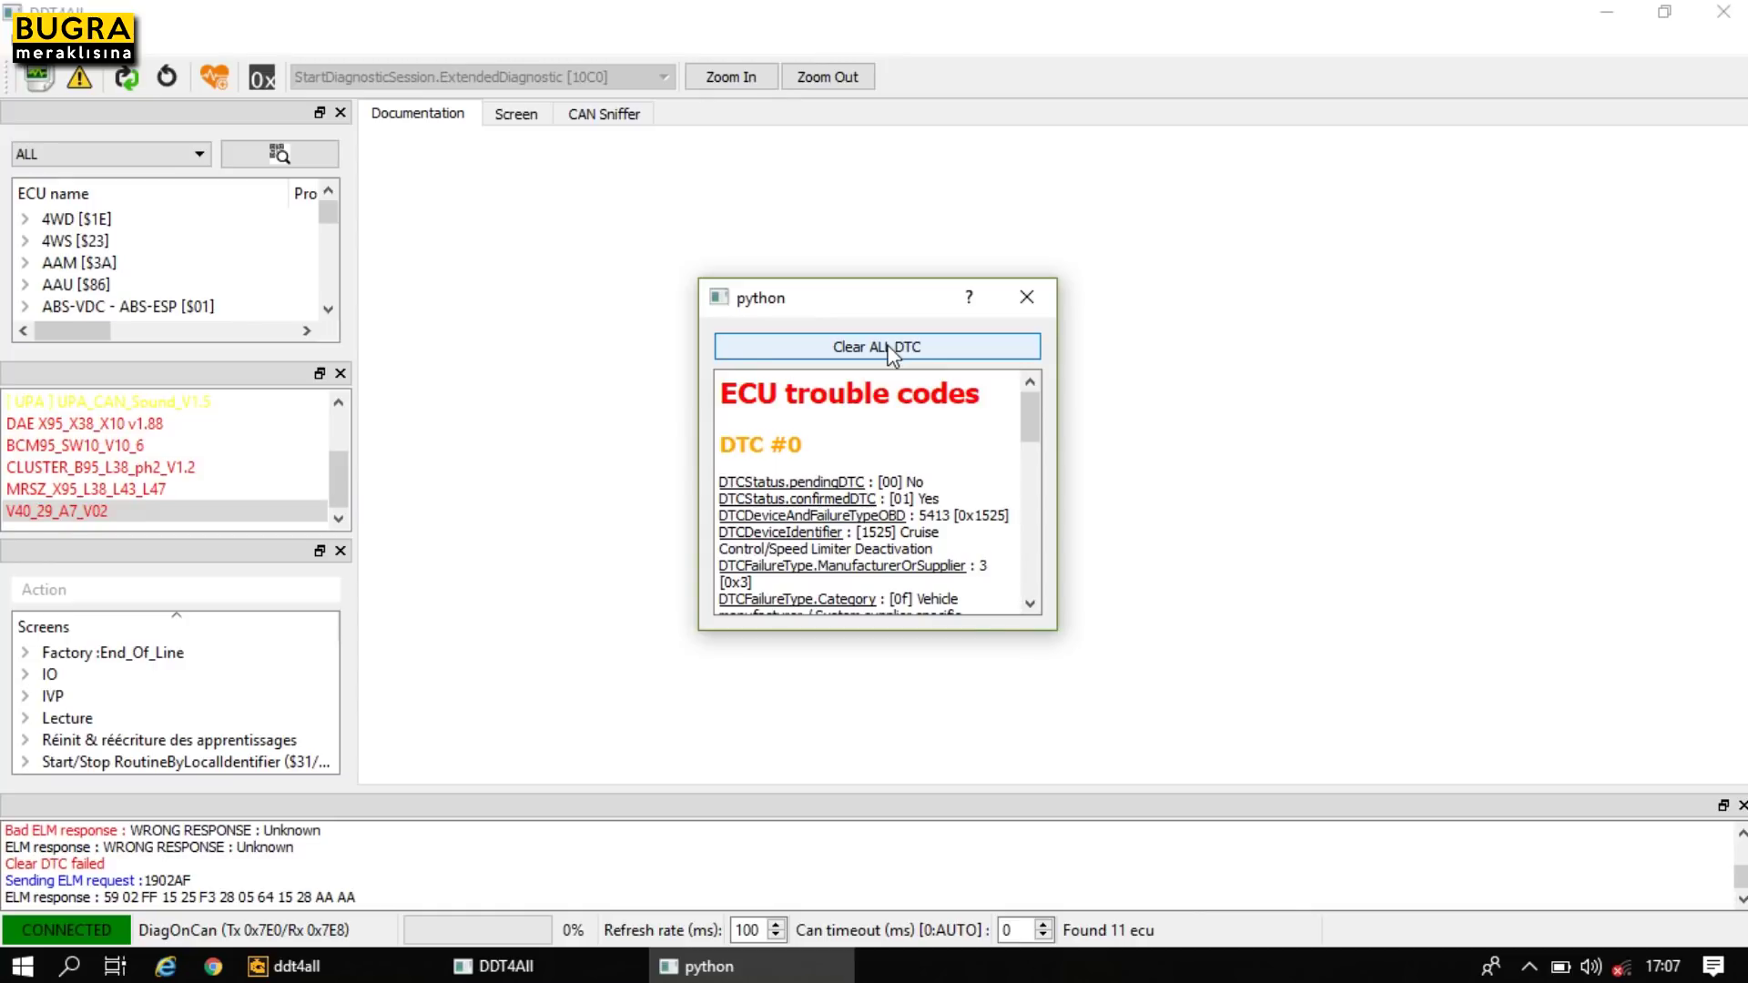
click(890, 355)
click(901, 506)
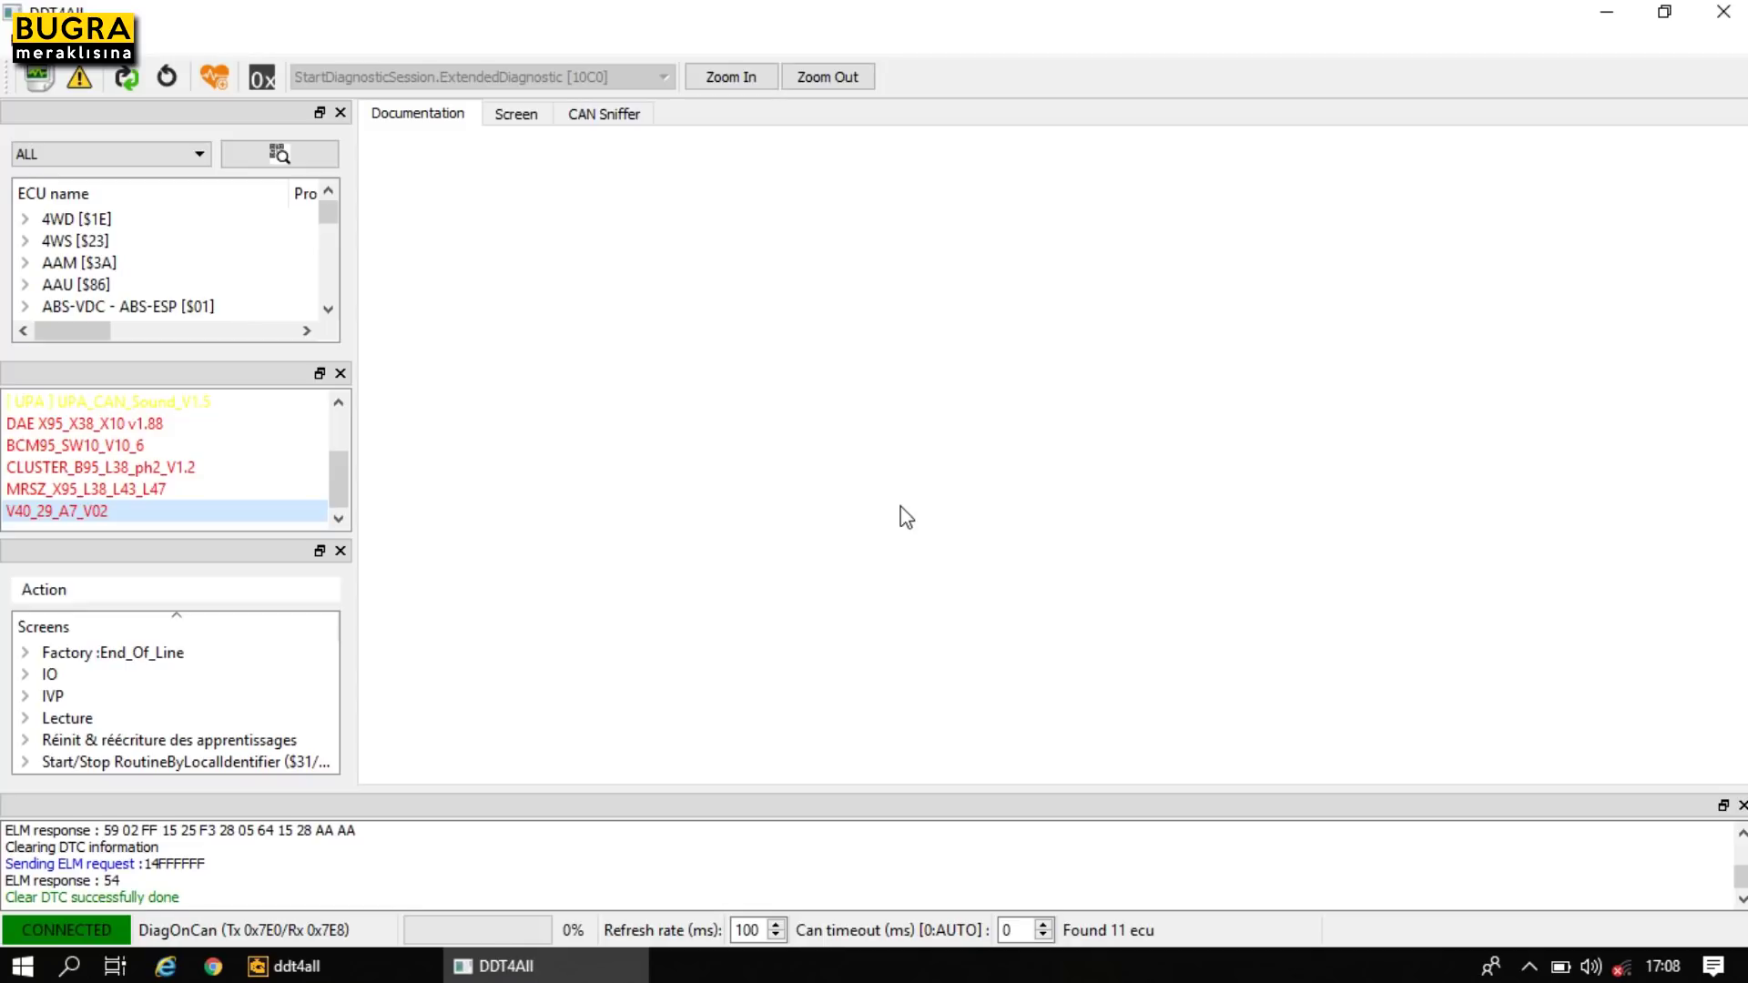
click(73, 490)
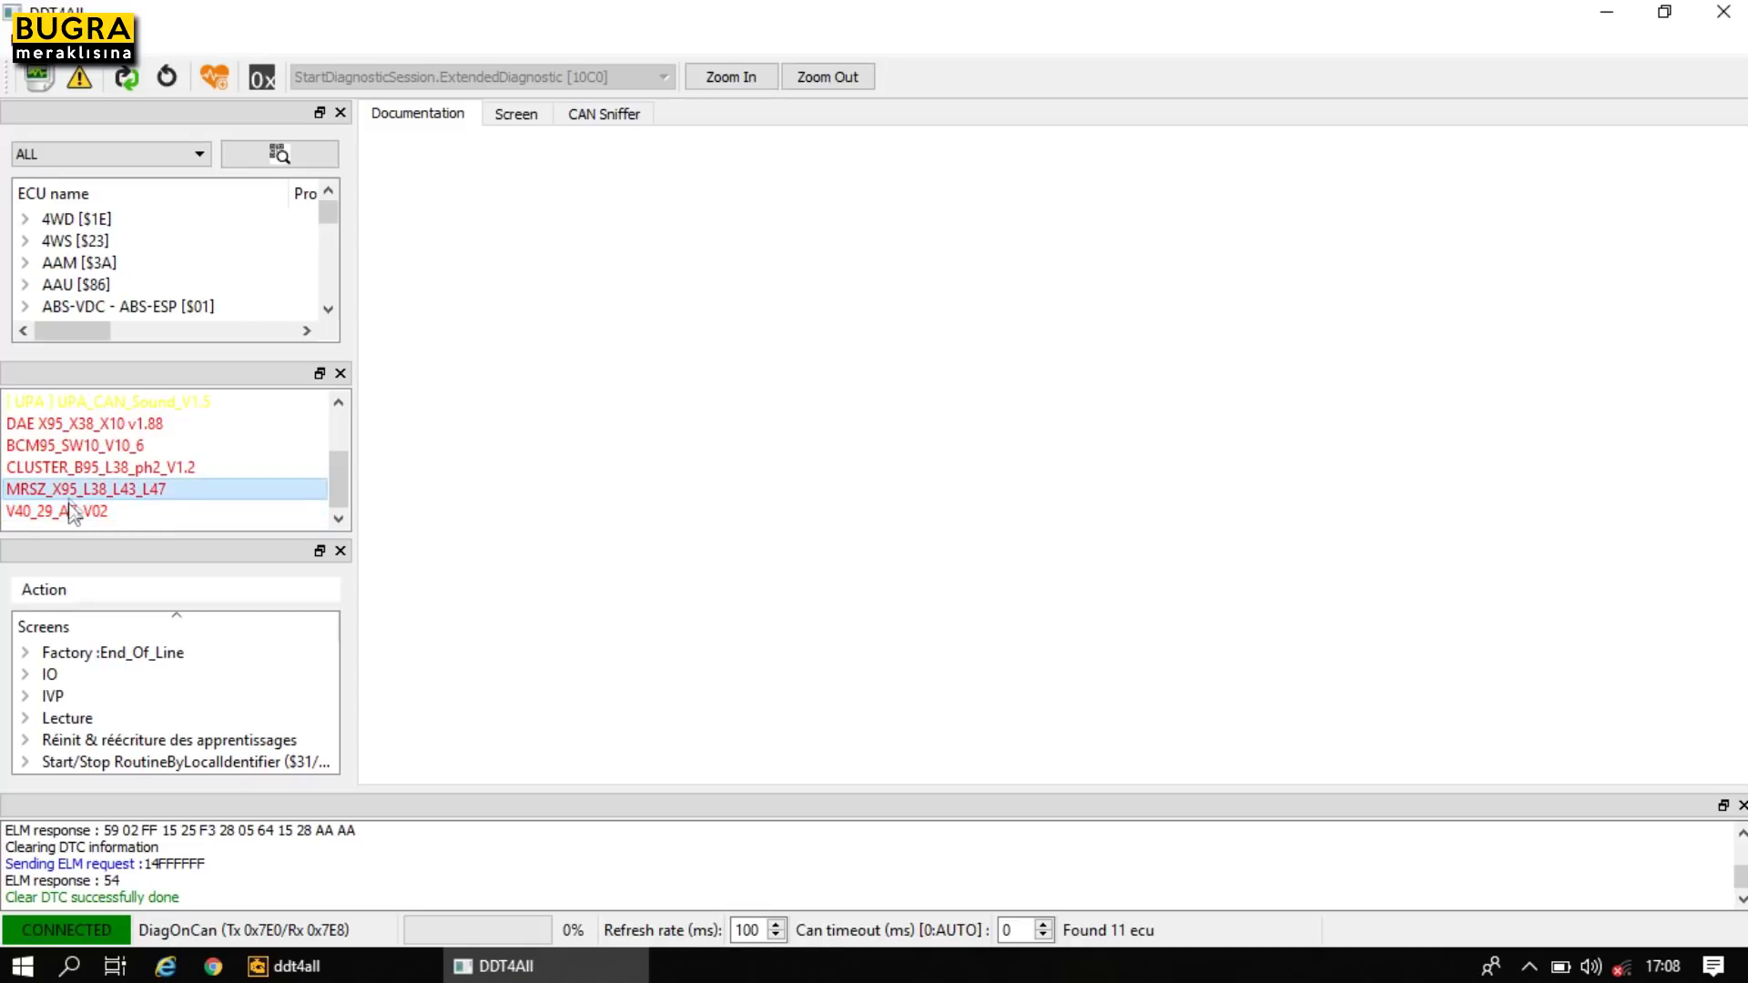
click(73, 513)
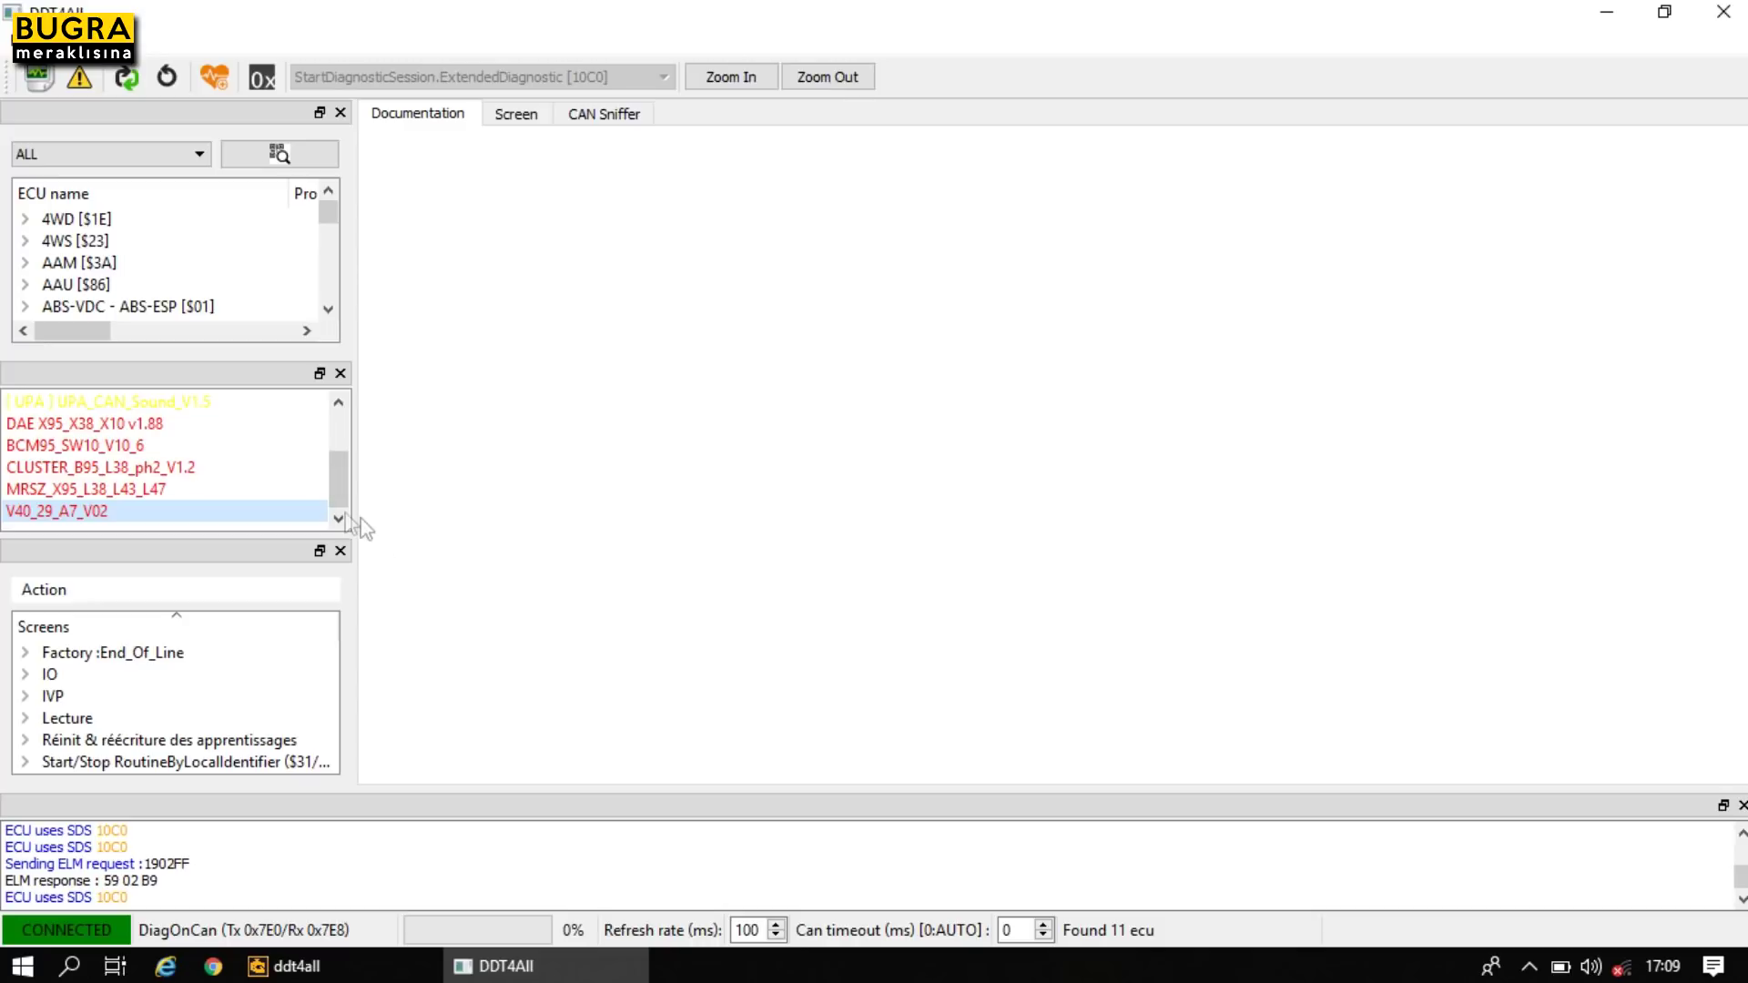
Step: Read the fault codes of the UPA_CAN_Sound_V1.5 ECU and close the report without clearing them
drag(336, 483, 351, 457)
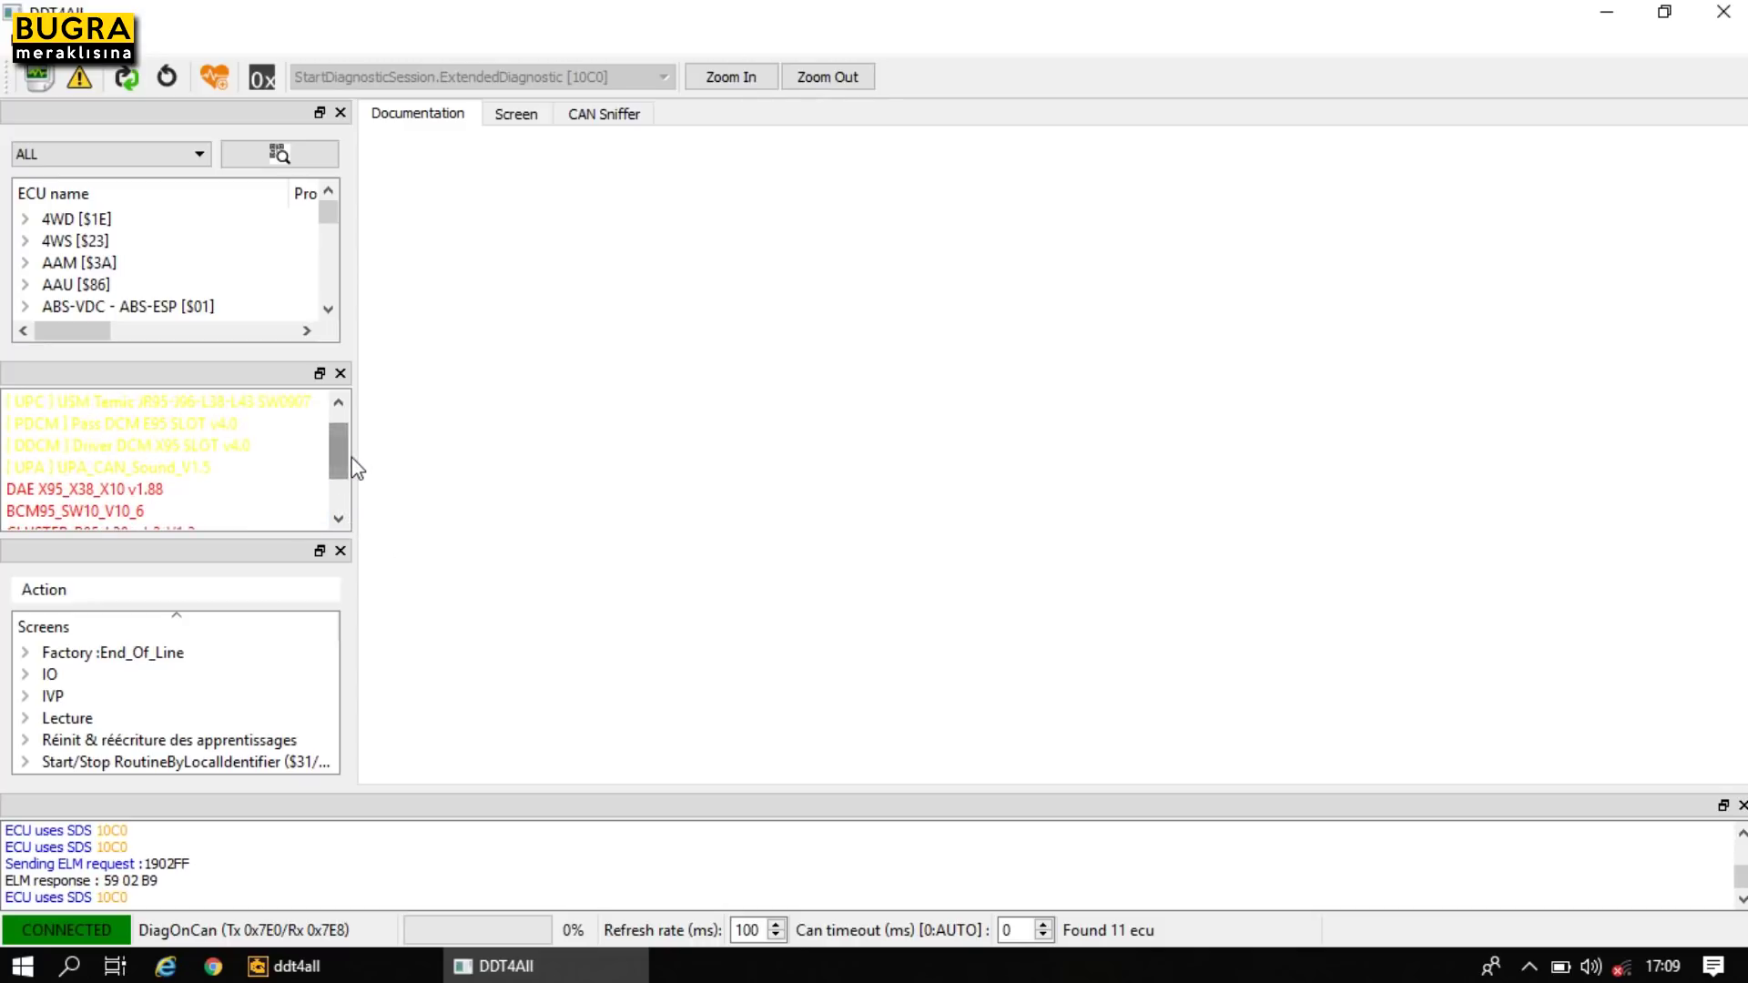
click(158, 470)
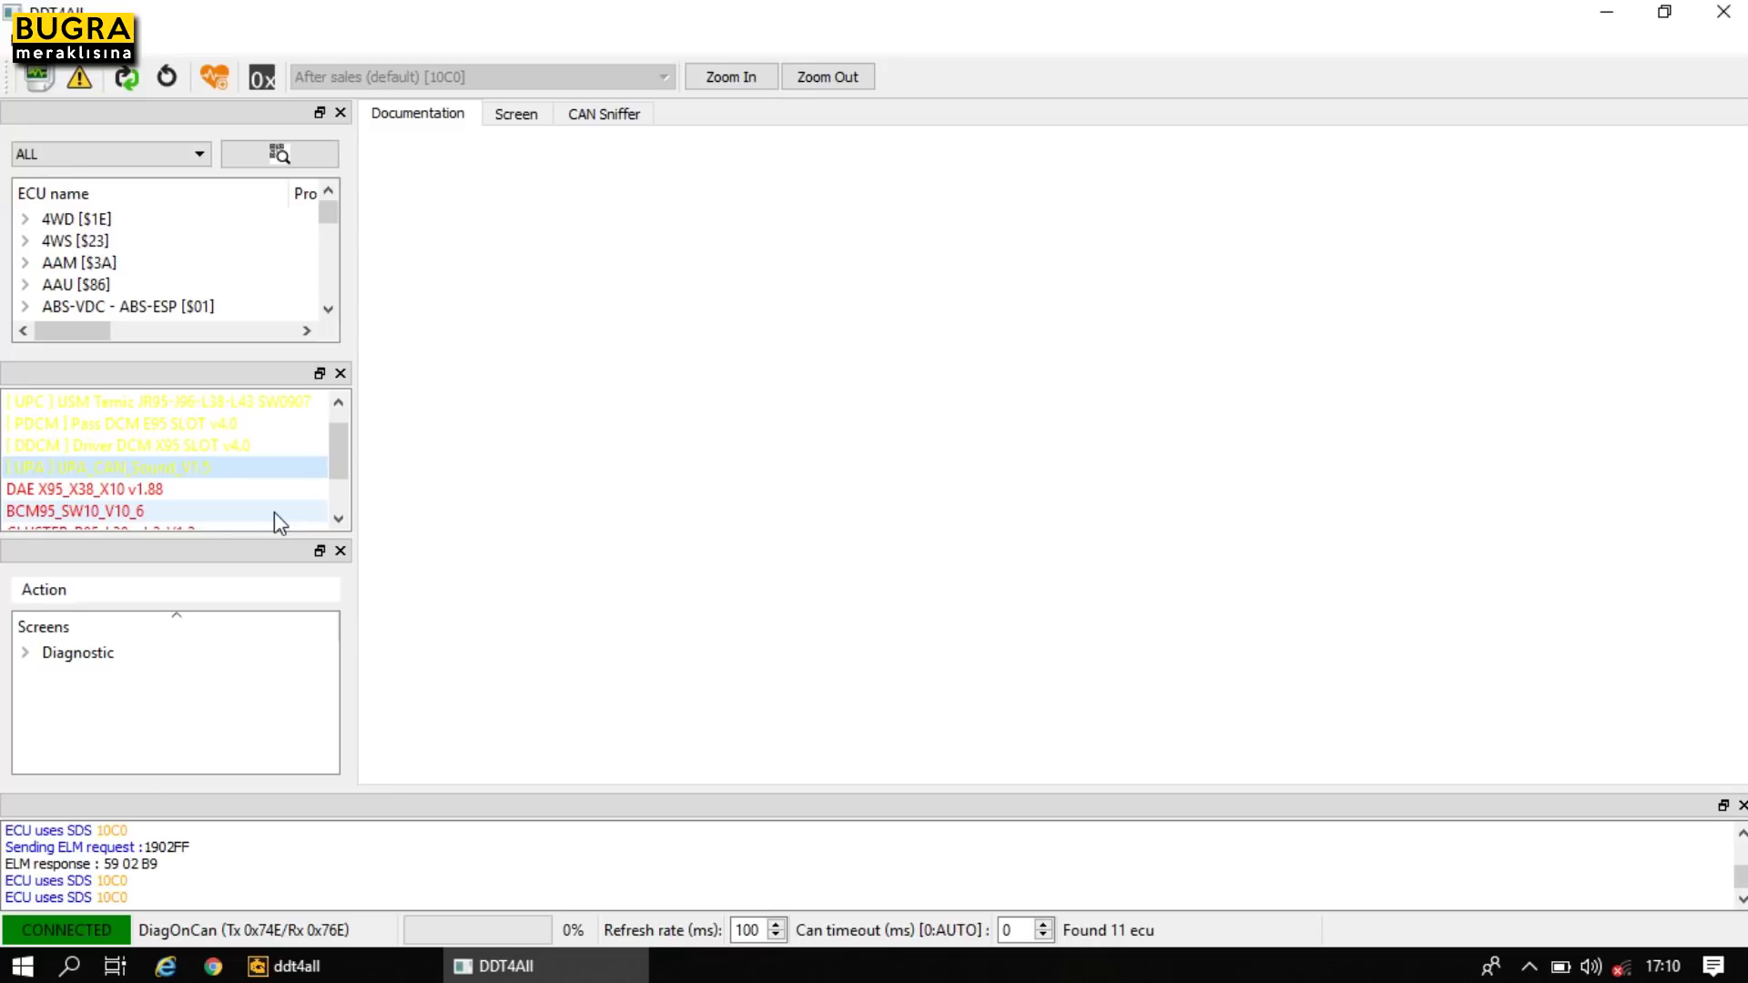
click(260, 74)
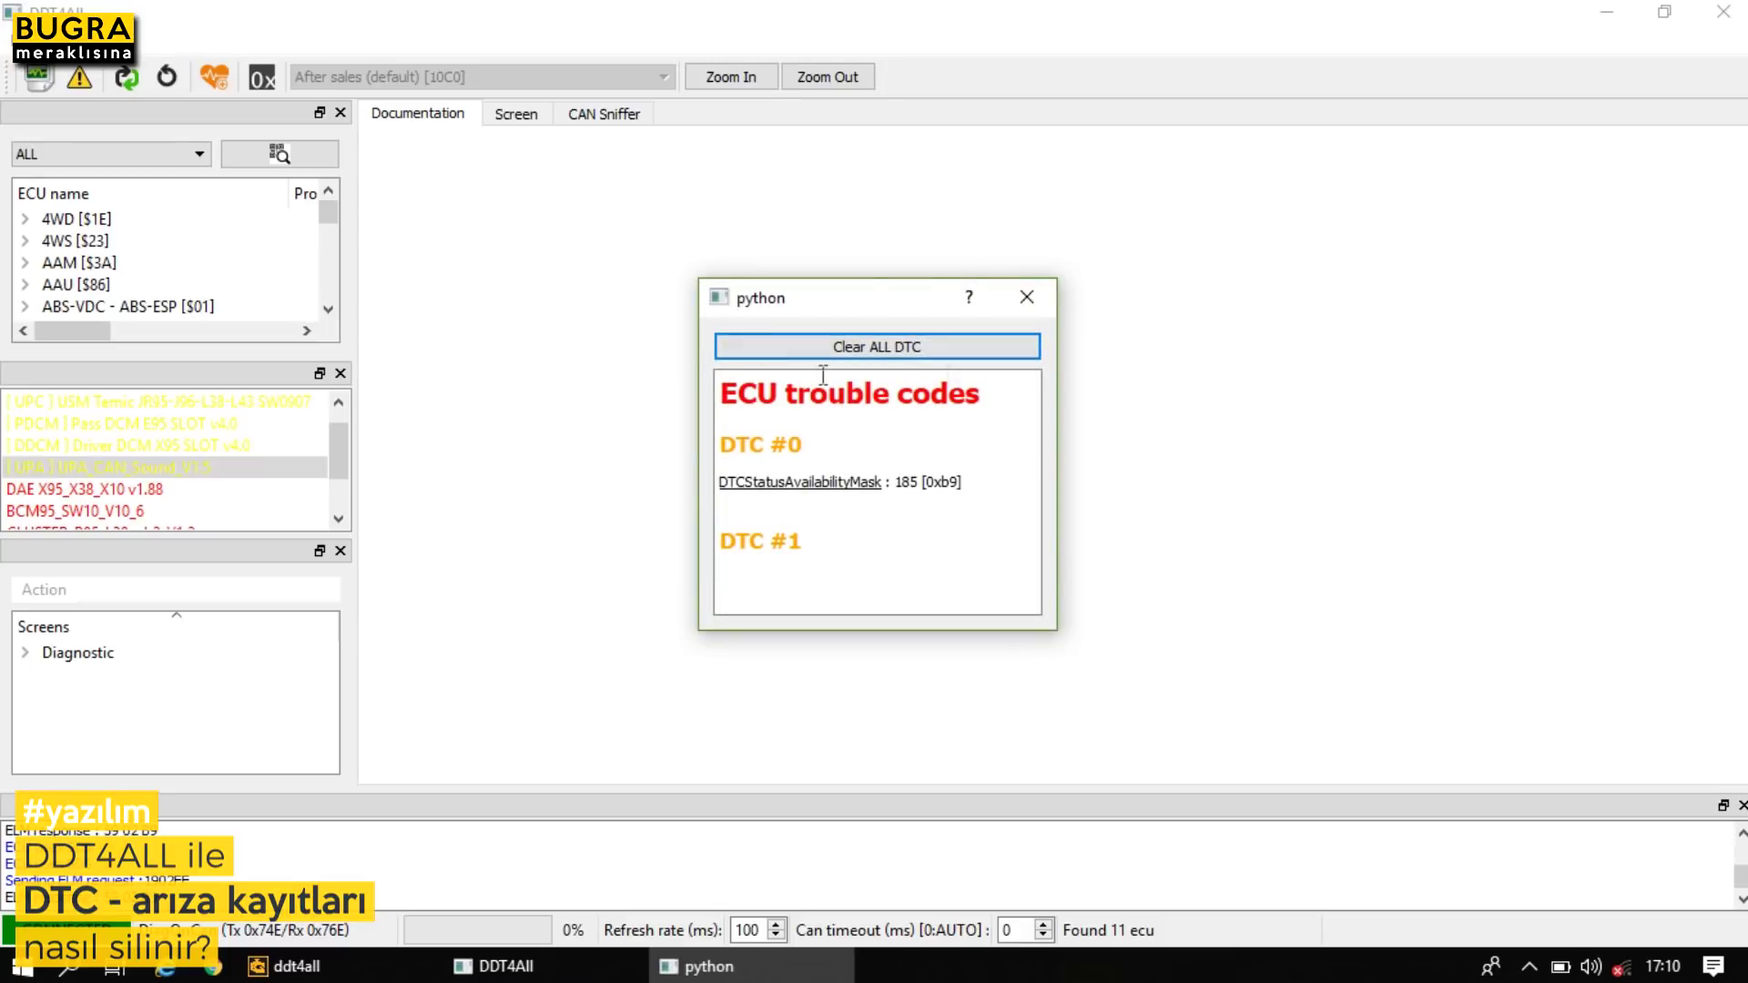
click(1029, 299)
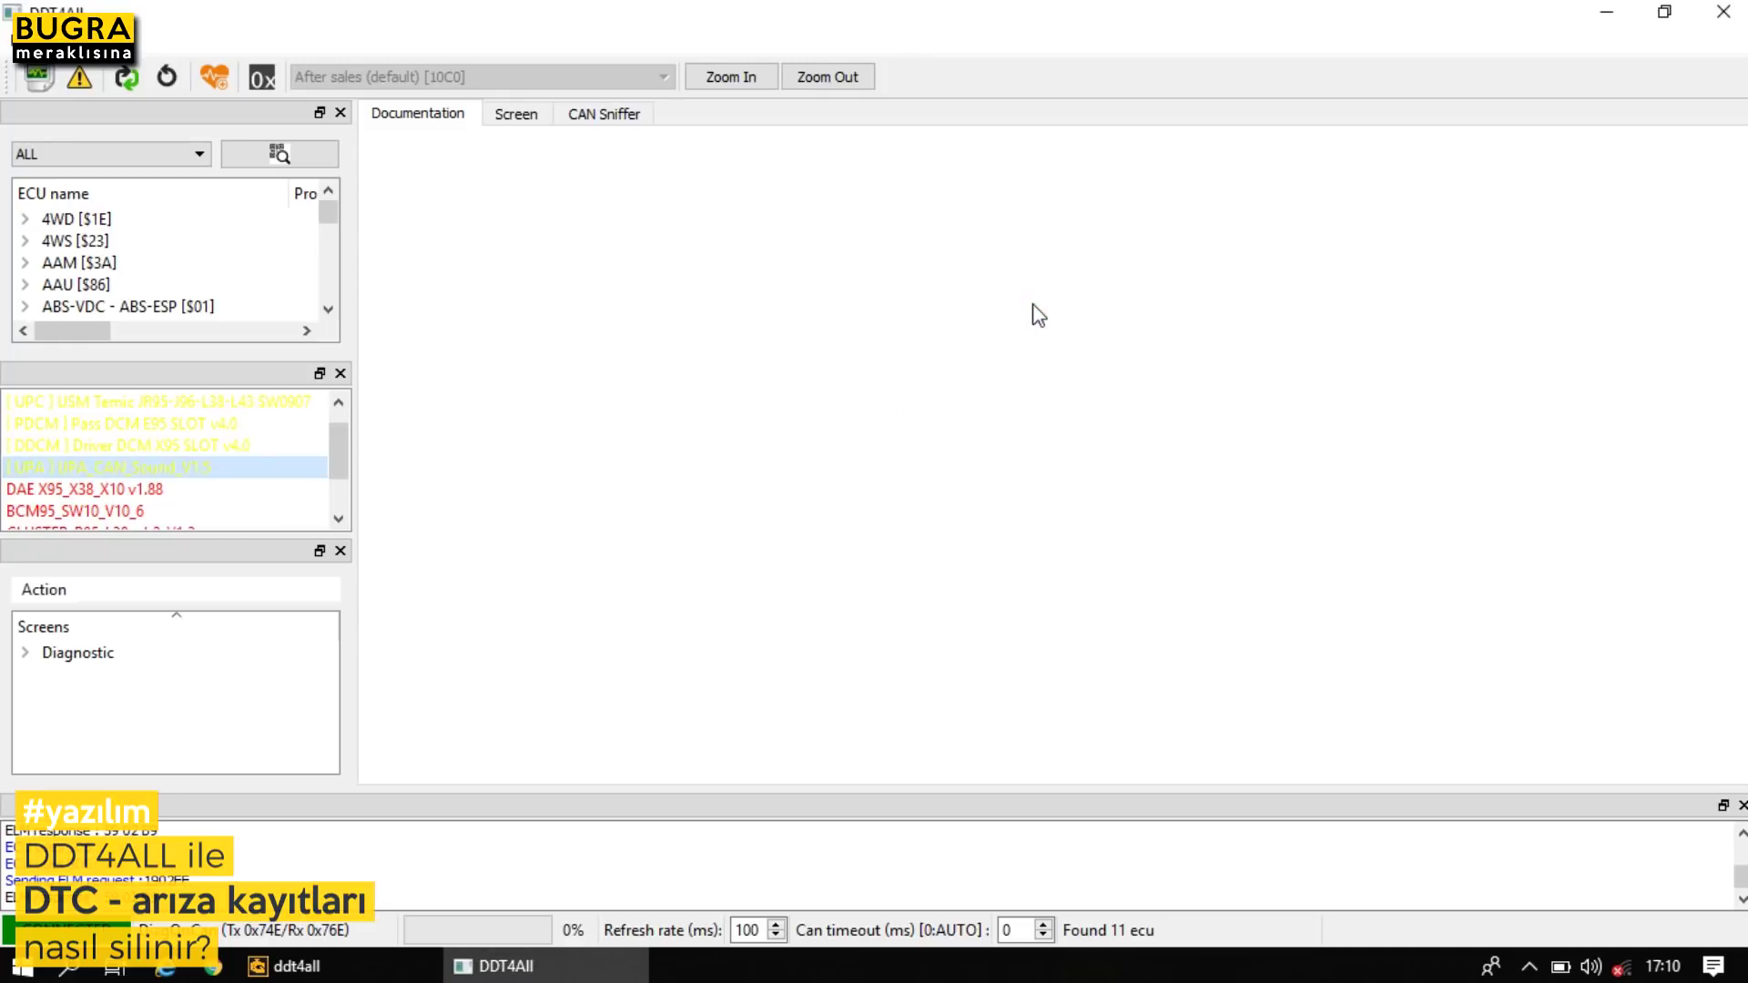